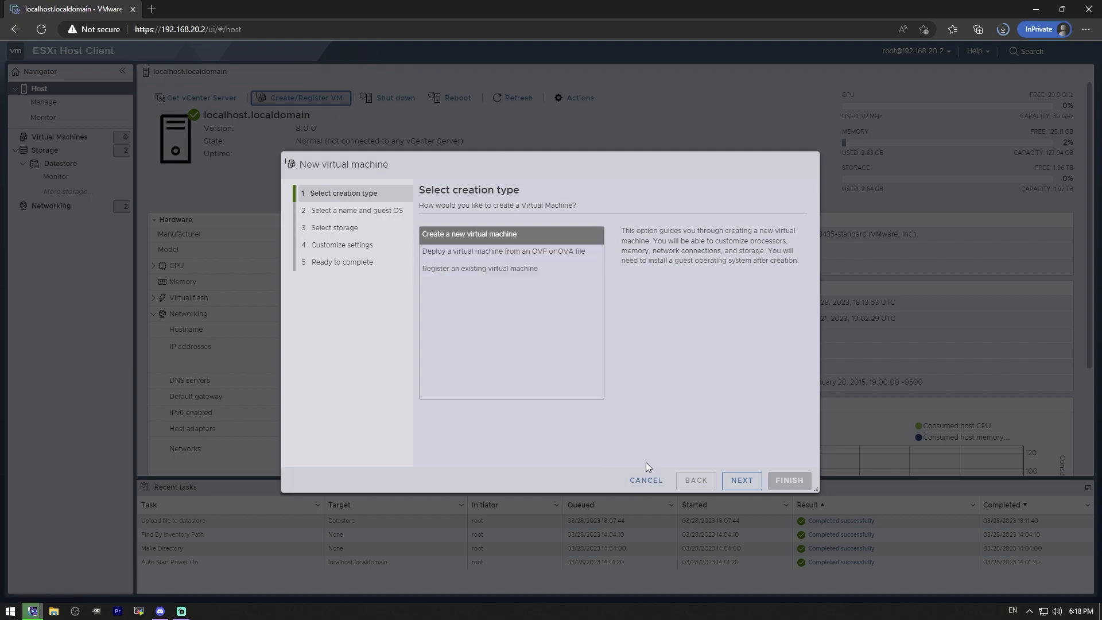
Step: Name the new virtual machine WinSrv1 and set its guest OS to Windows, version Microsoft Windows Server 2022 (64-bit)
{"action": "left_click", "coordinate": [745, 482]}
{"action": "type", "text": "WinSrv1"}
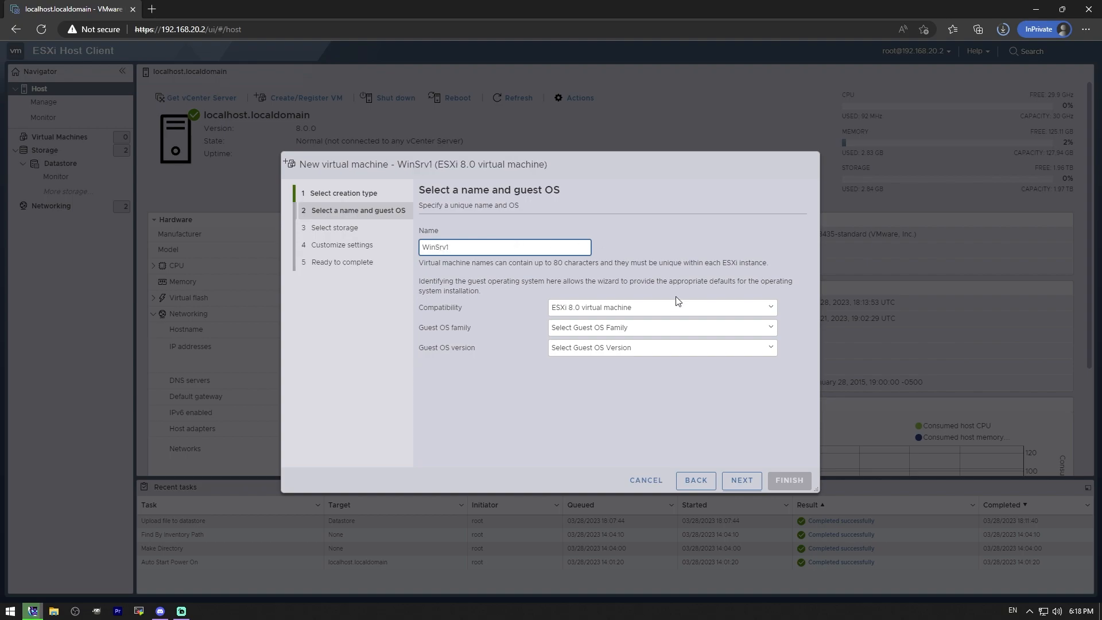
{"action": "left_click", "coordinate": [633, 328]}
{"action": "left_click", "coordinate": [576, 378]}
{"action": "left_click", "coordinate": [665, 350]}
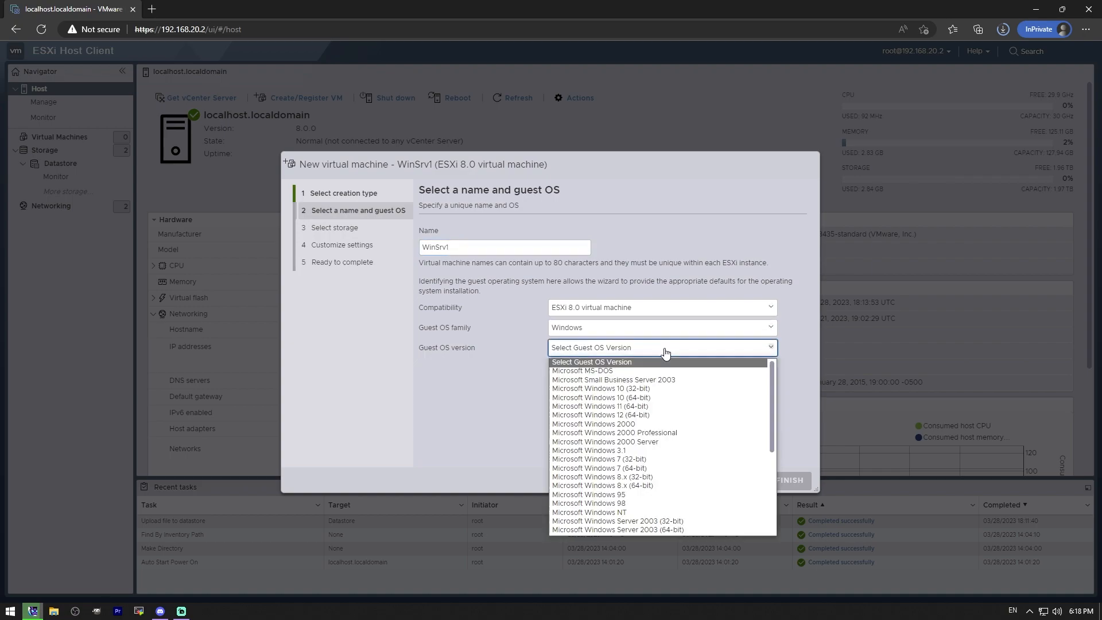
{"action": "scroll", "coordinate": [677, 425], "scroll_direction": "down", "scroll_amount": 6}
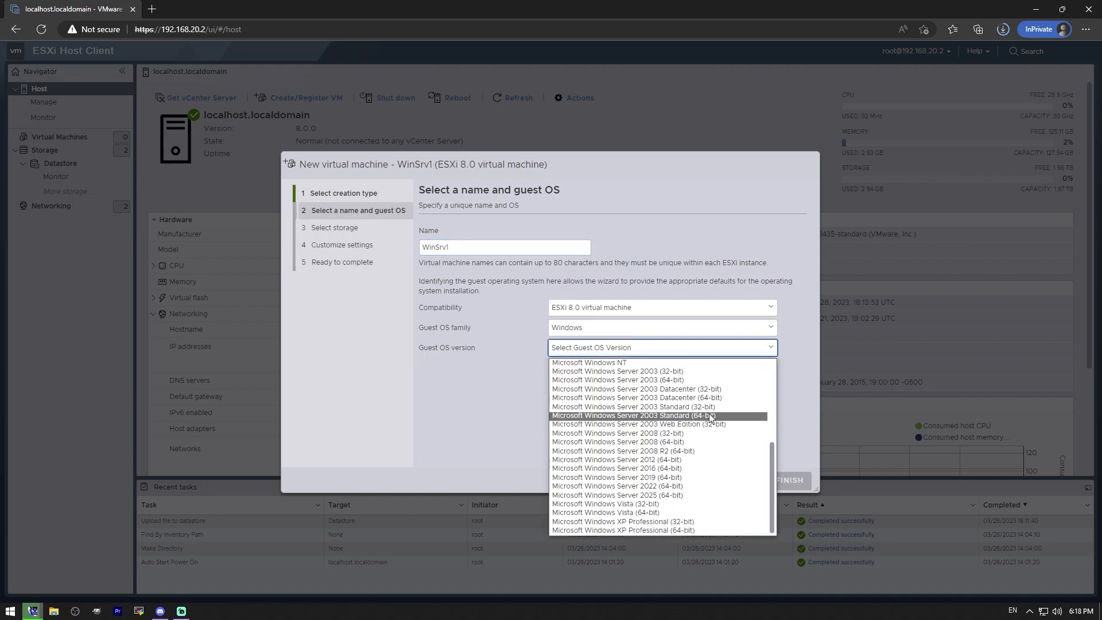
{"action": "left_click", "coordinate": [677, 487]}
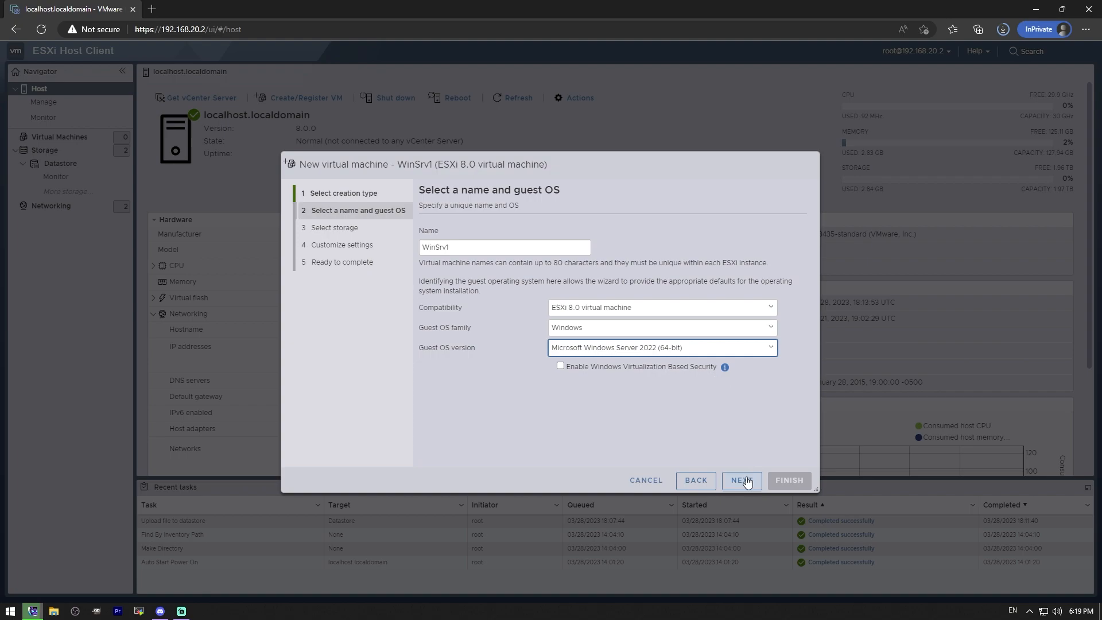
Step: Check the help on Virtualization Based Security, leave it disabled, and accept Datastore as the virtual machine's storage
{"action": "left_click", "coordinate": [725, 367]}
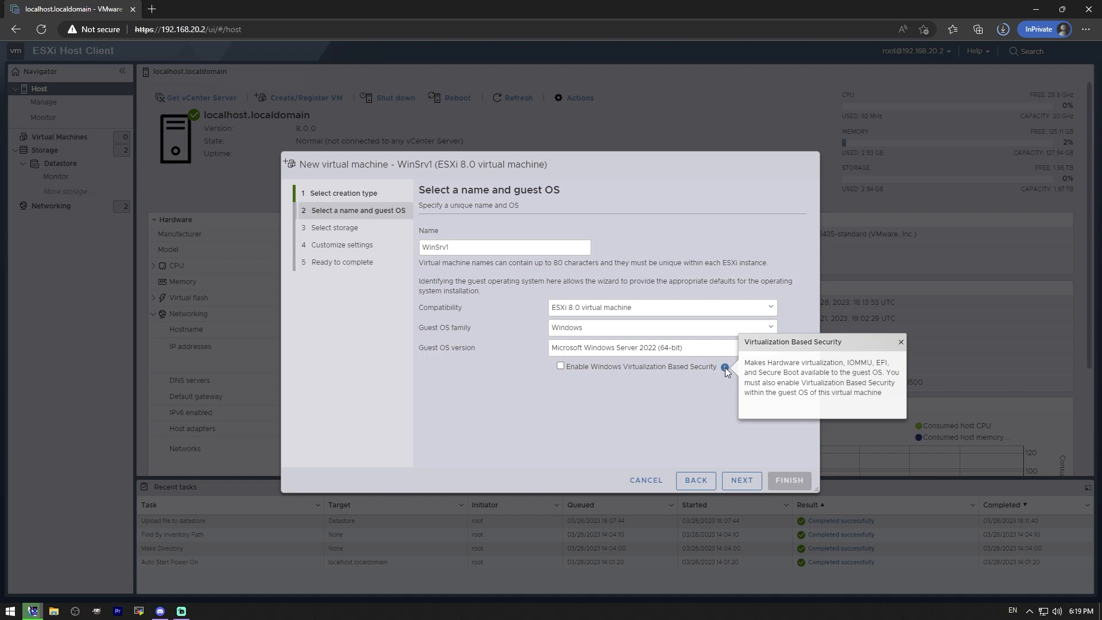
{"action": "left_click", "coordinate": [737, 477]}
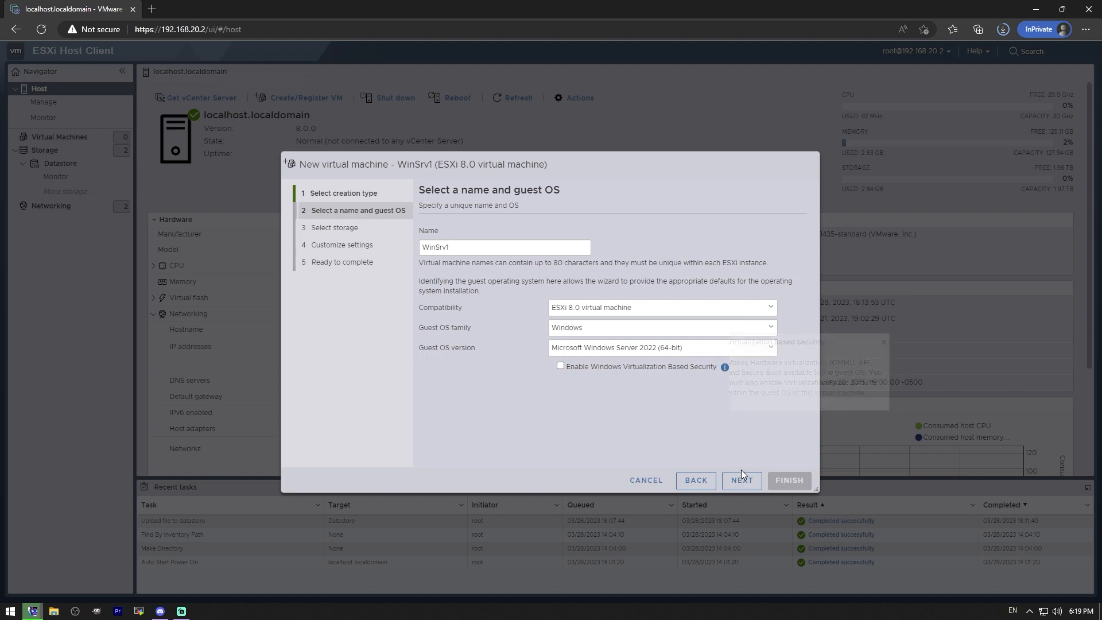
{"action": "left_click", "coordinate": [740, 480]}
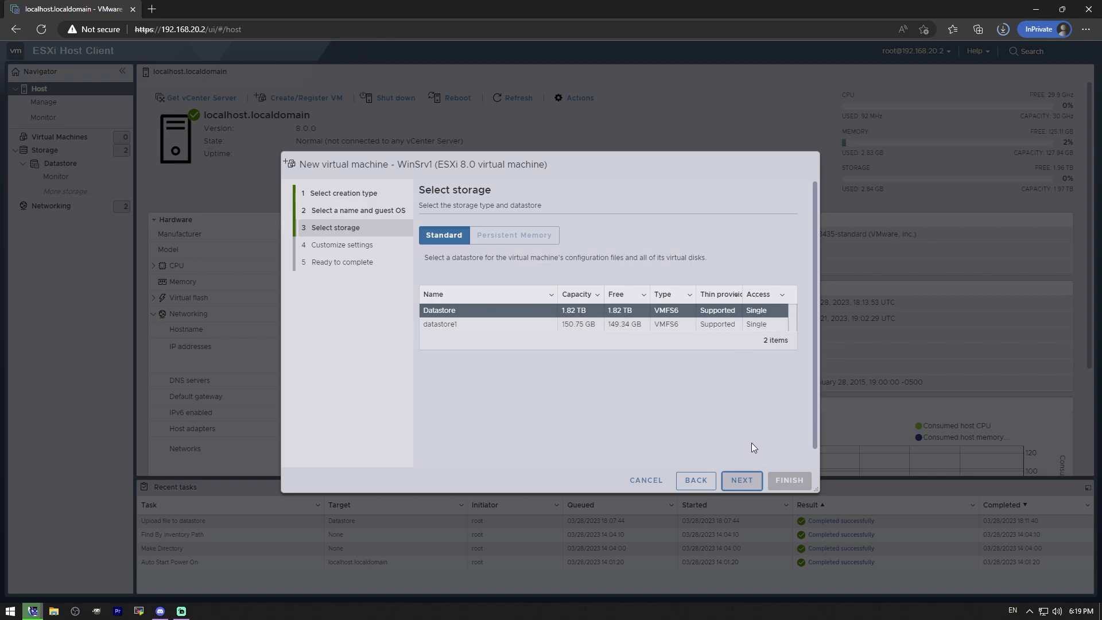
{"action": "left_click", "coordinate": [741, 480]}
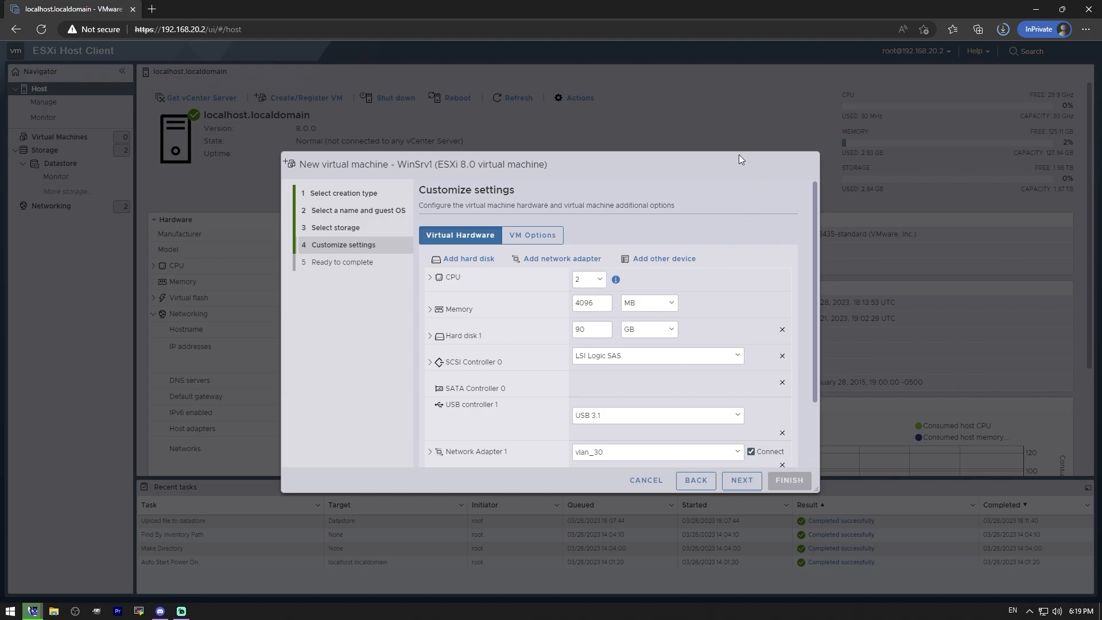
Step: Enlarge the new virtual machine wizard and review the detailed CPU settings
{"action": "left_click_drag", "start_coordinate": [738, 154], "coordinate": [709, 51]}
{"action": "left_click_drag", "start_coordinate": [786, 400], "coordinate": [982, 484]}
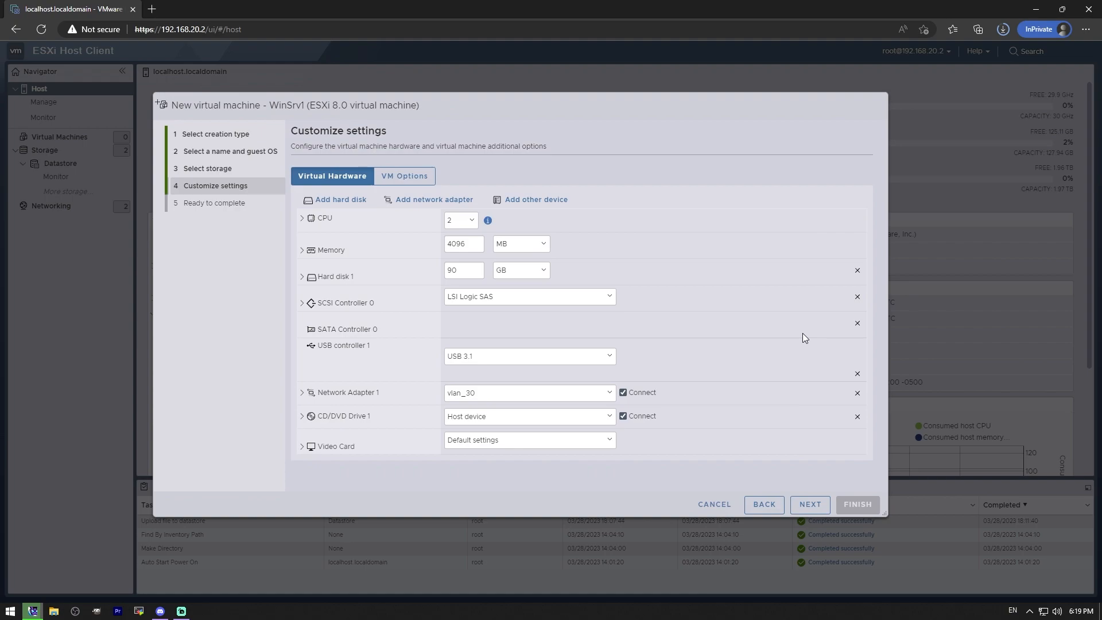
{"action": "left_click", "coordinate": [303, 218]}
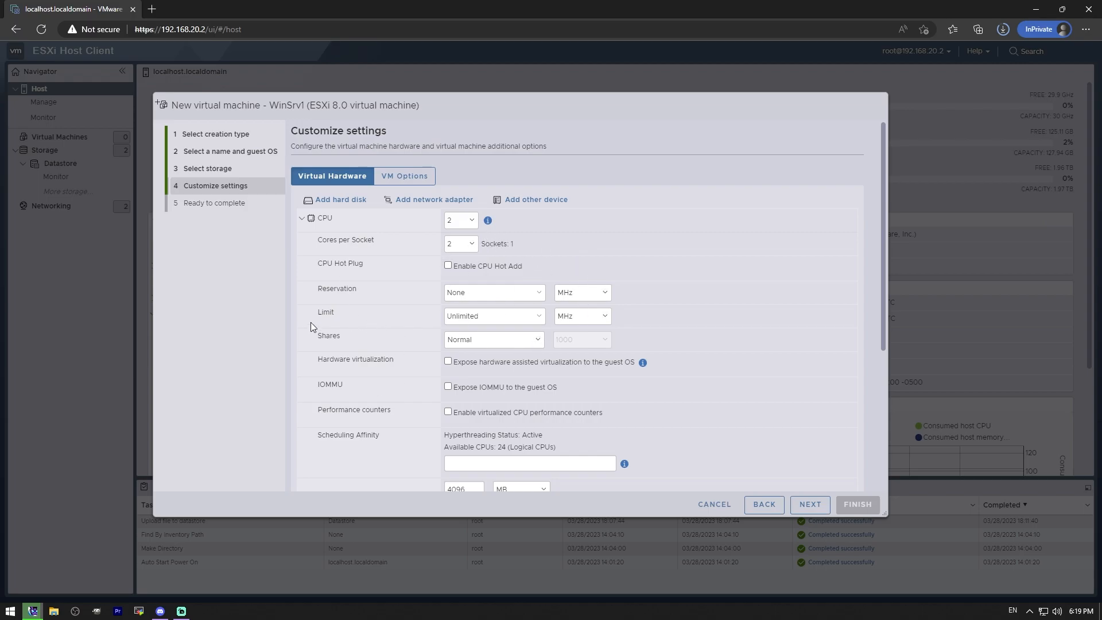
{"action": "left_click", "coordinate": [303, 219]}
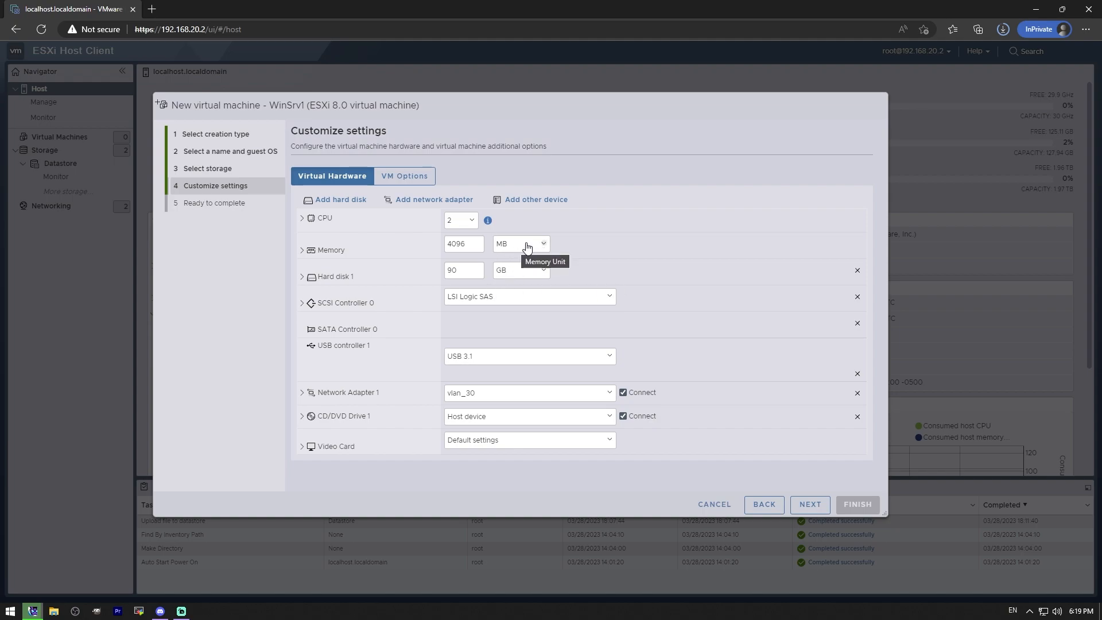
Step: Set the virtual machine's RAM to 4 GB
{"action": "left_click", "coordinate": [311, 251]}
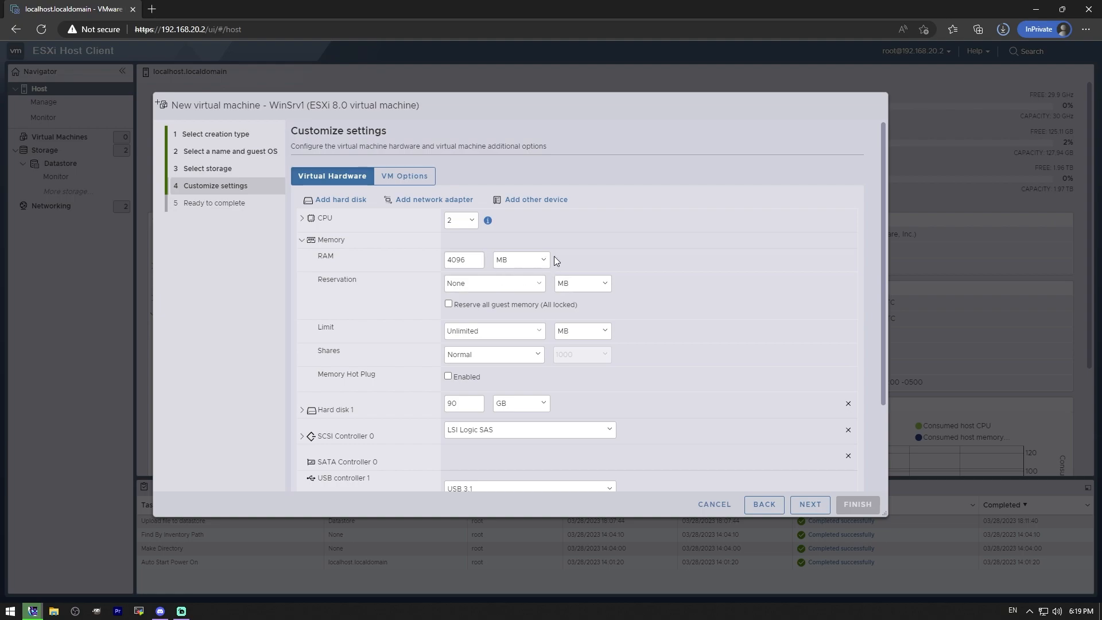
{"action": "left_click", "coordinate": [537, 259]}
{"action": "left_click", "coordinate": [514, 285]}
{"action": "left_click_drag", "start_coordinate": [474, 259], "coordinate": [350, 250]}
{"action": "type", "text": "4"}
{"action": "left_click", "coordinate": [302, 240]}
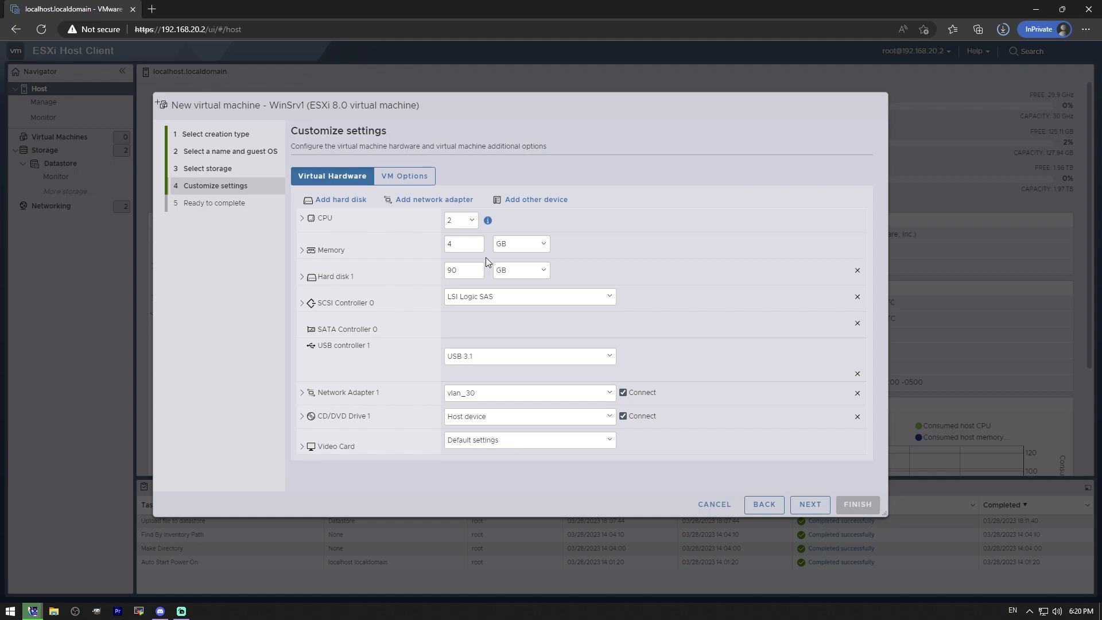
Step: Set Hard disk 1 to 100 GB with thin provisioning and finish creating the virtual machine
{"action": "left_click_drag", "start_coordinate": [470, 271], "coordinate": [429, 271]}
{"action": "type", "text": "100"}
{"action": "left_click", "coordinate": [302, 277]}
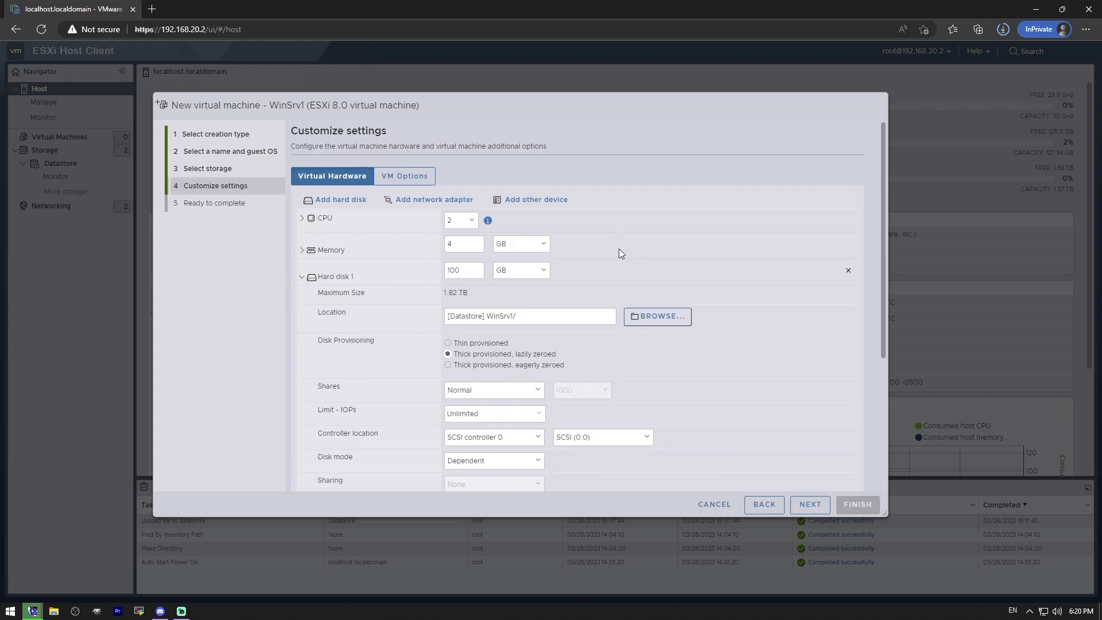
{"action": "scroll", "coordinate": [656, 233], "scroll_direction": "down", "scroll_amount": 1}
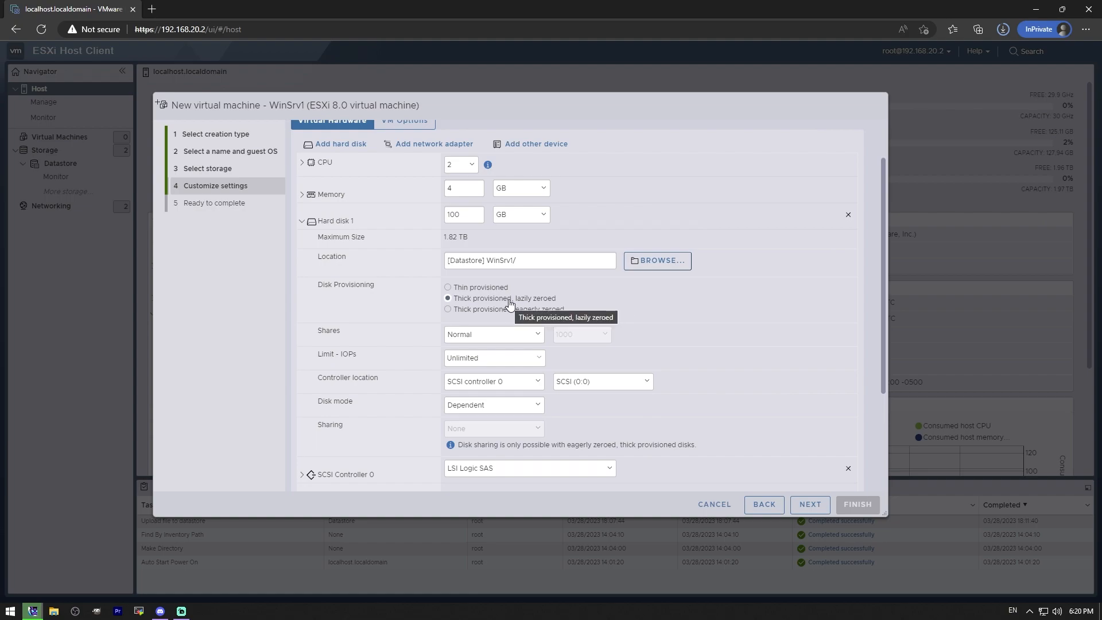
{"action": "left_click", "coordinate": [495, 290]}
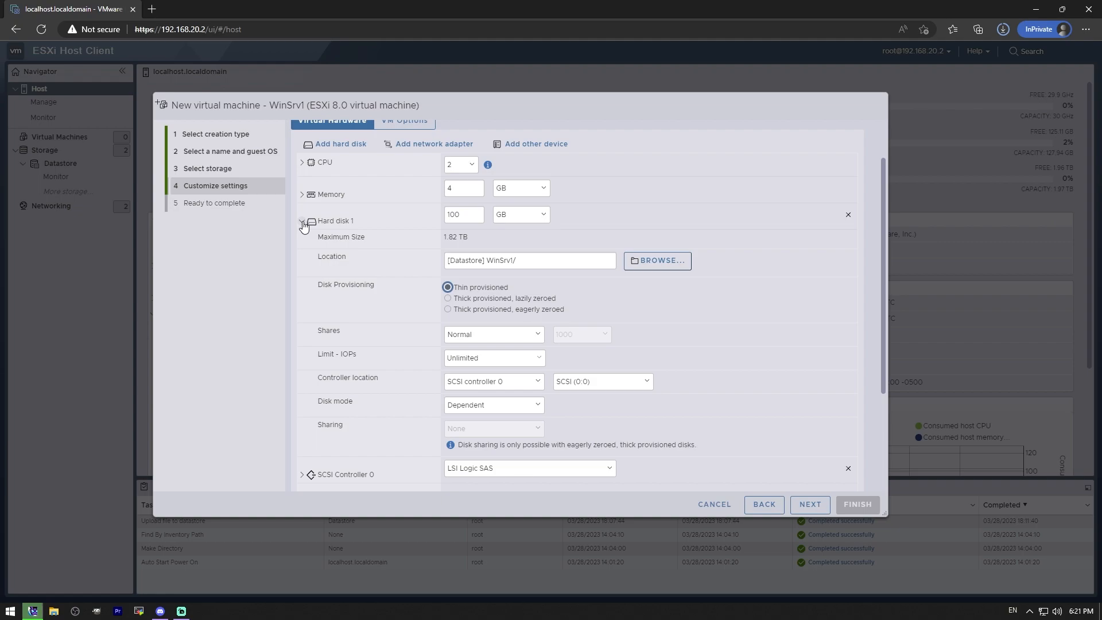
{"action": "left_click", "coordinate": [447, 286]}
{"action": "left_click", "coordinate": [302, 221]}
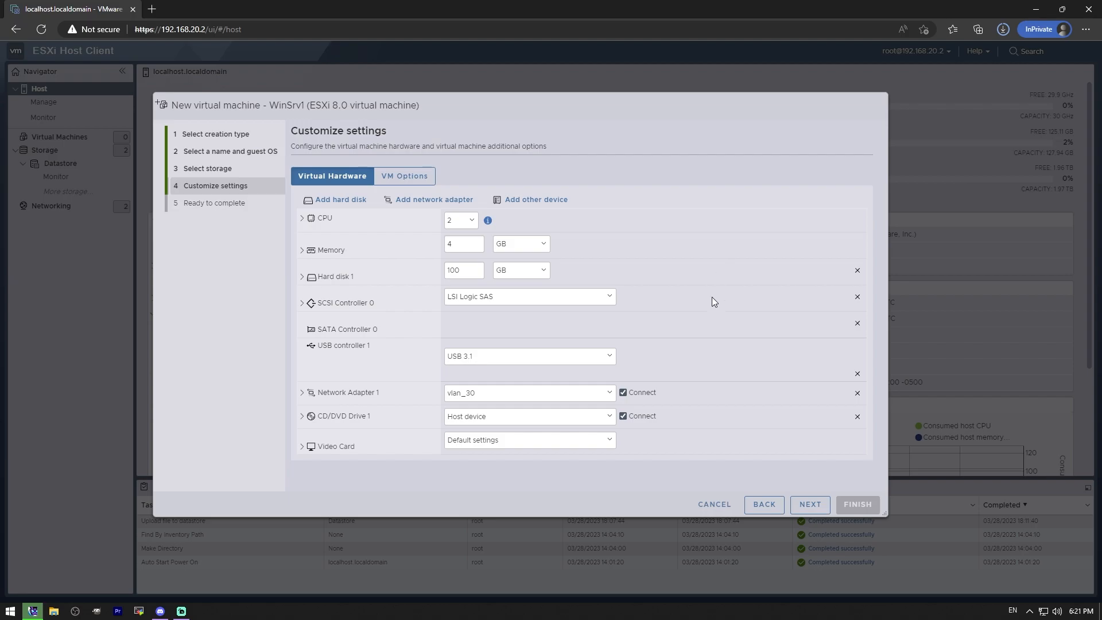
{"action": "left_click", "coordinate": [816, 506]}
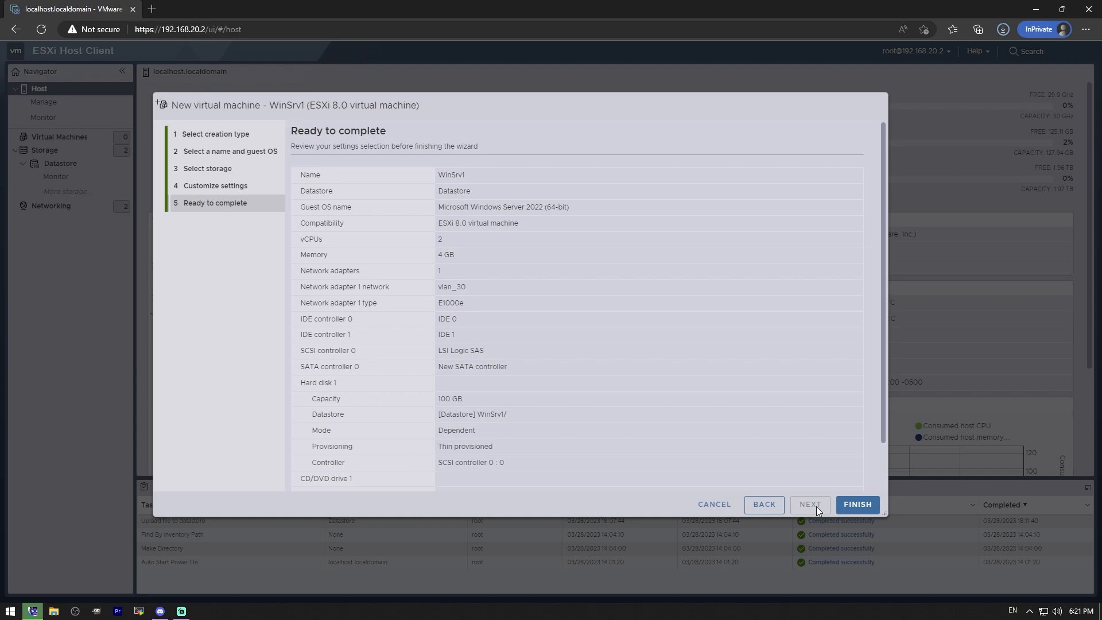
{"action": "left_click", "coordinate": [853, 507]}
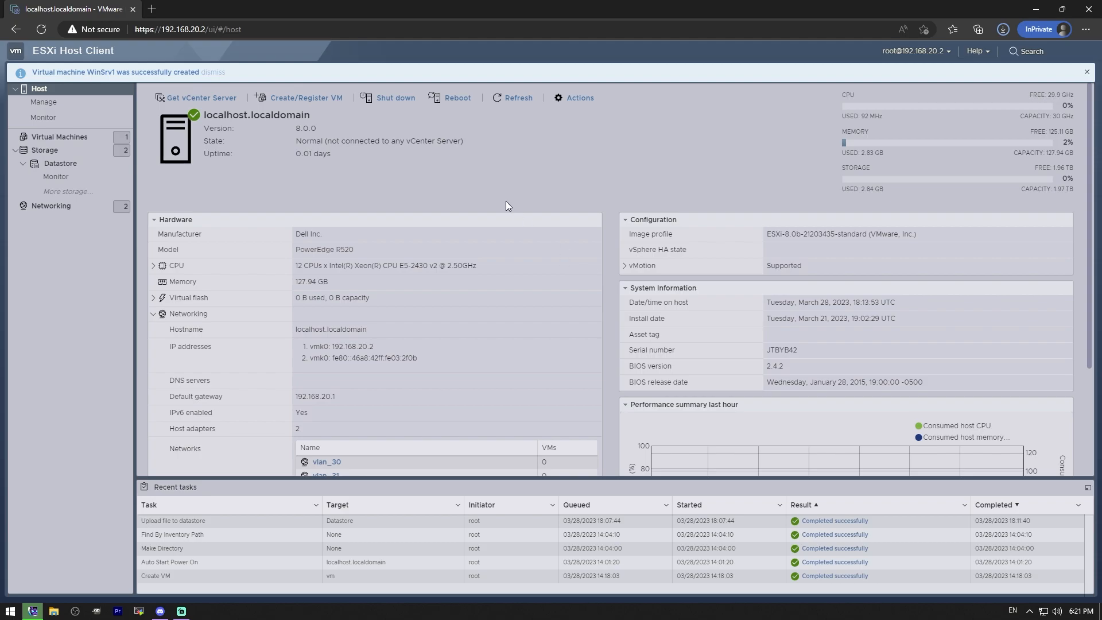
Step: Edit the settings of WinSrv1 to change Network Adapter 1's adapter type to VMXNET 3, and save them
{"action": "left_click", "coordinate": [46, 137]}
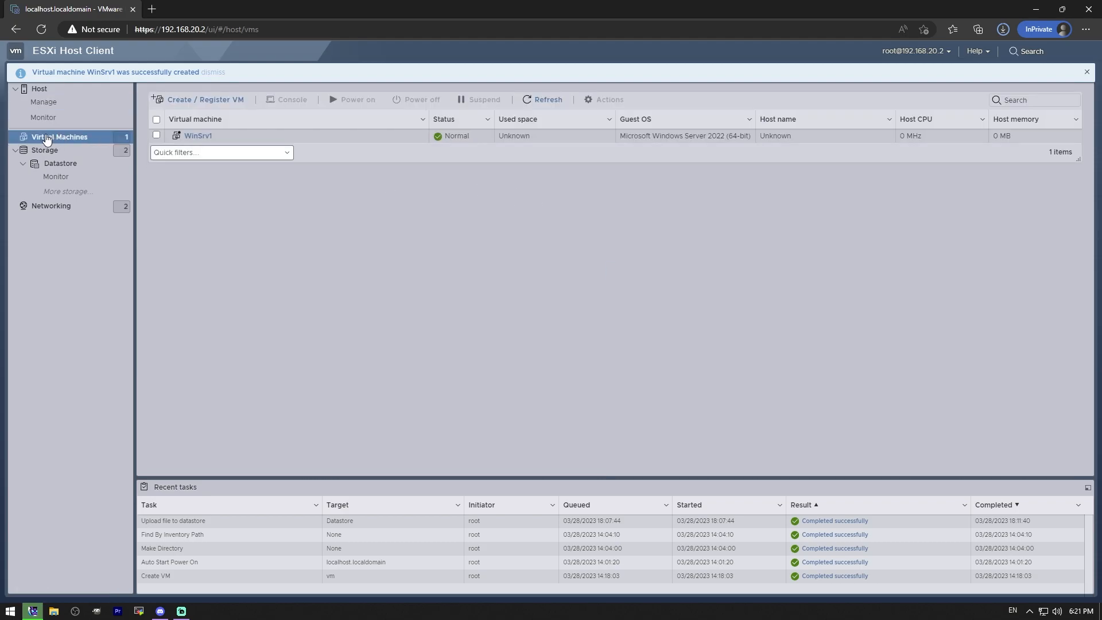
{"action": "left_click", "coordinate": [156, 135]}
{"action": "left_click", "coordinate": [604, 100]}
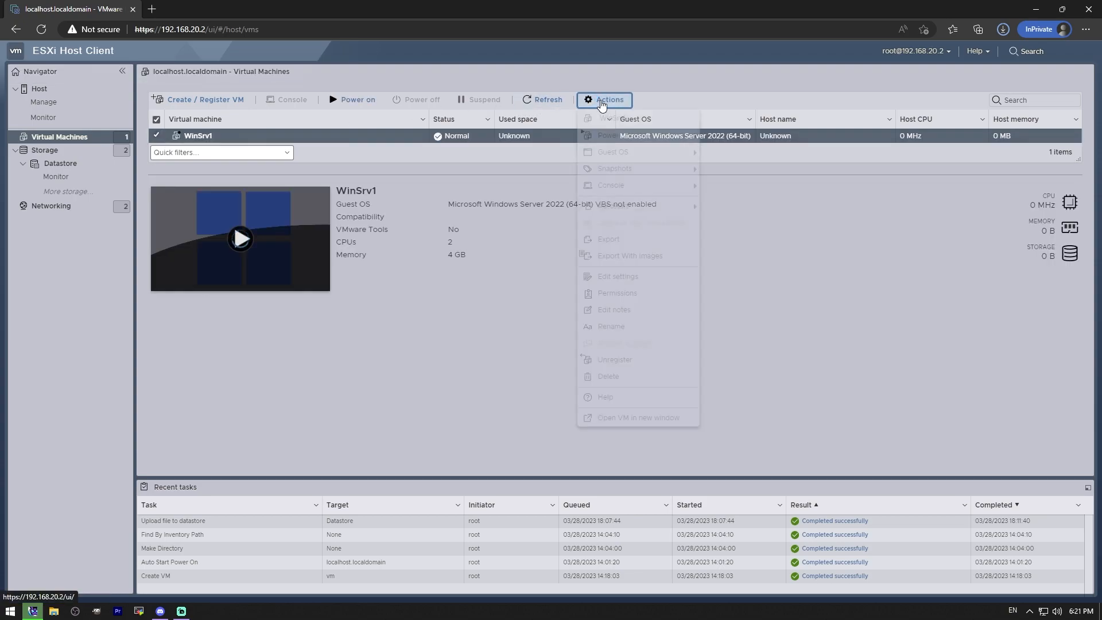
{"action": "left_click", "coordinate": [625, 278]}
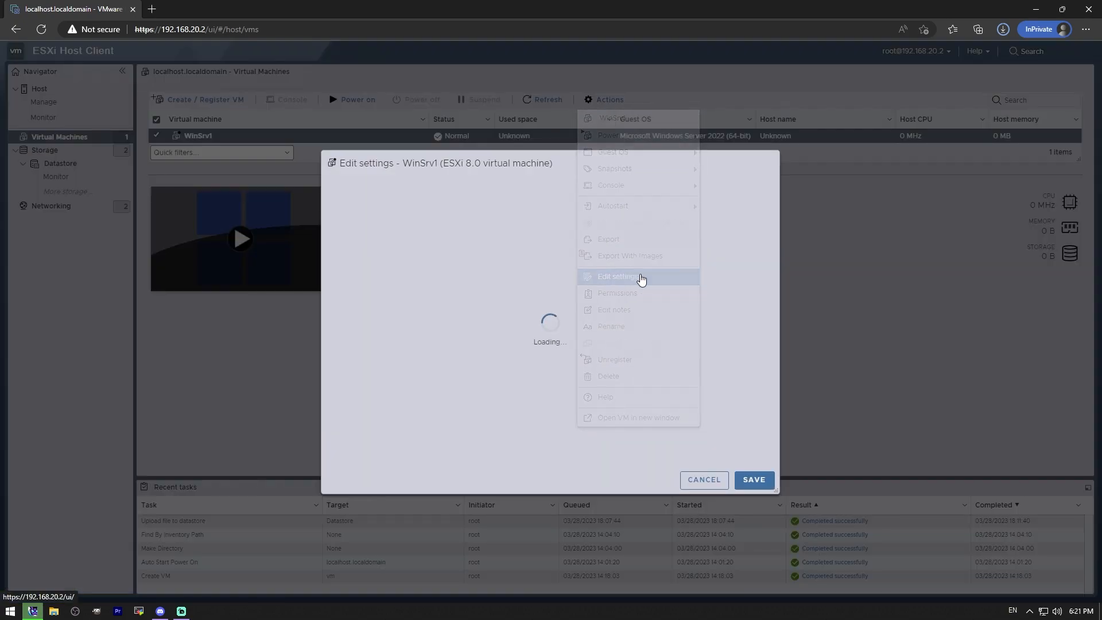
{"action": "scroll", "coordinate": [459, 338], "scroll_direction": "down", "scroll_amount": 1}
{"action": "left_click", "coordinate": [338, 396]}
{"action": "scroll", "coordinate": [444, 361], "scroll_direction": "down", "scroll_amount": 2}
{"action": "left_click", "coordinate": [567, 369]}
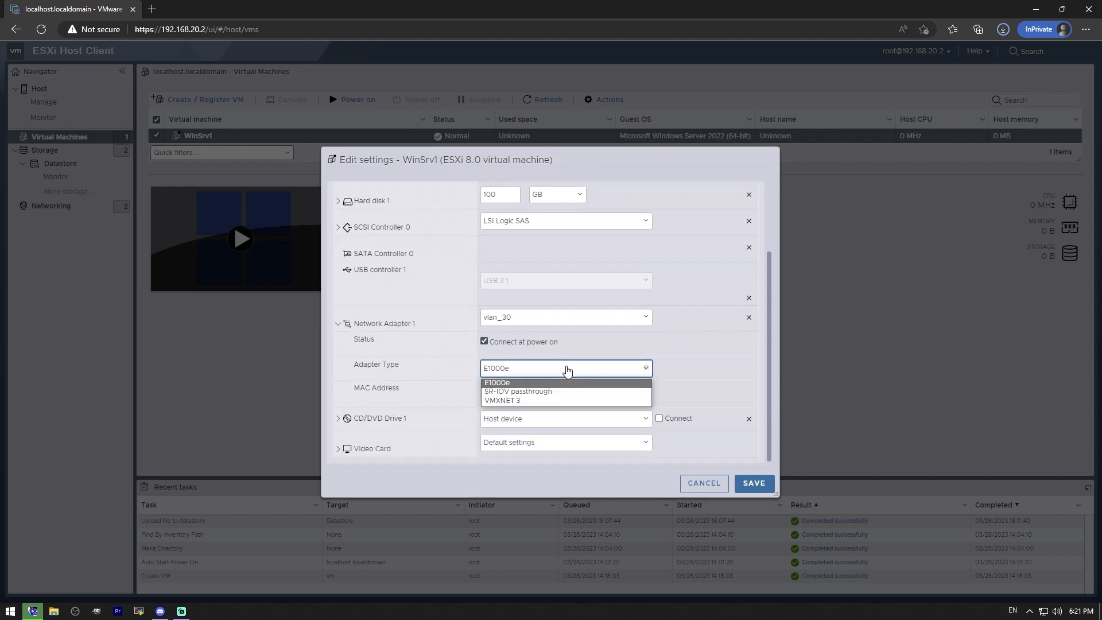
{"action": "left_click", "coordinate": [502, 400]}
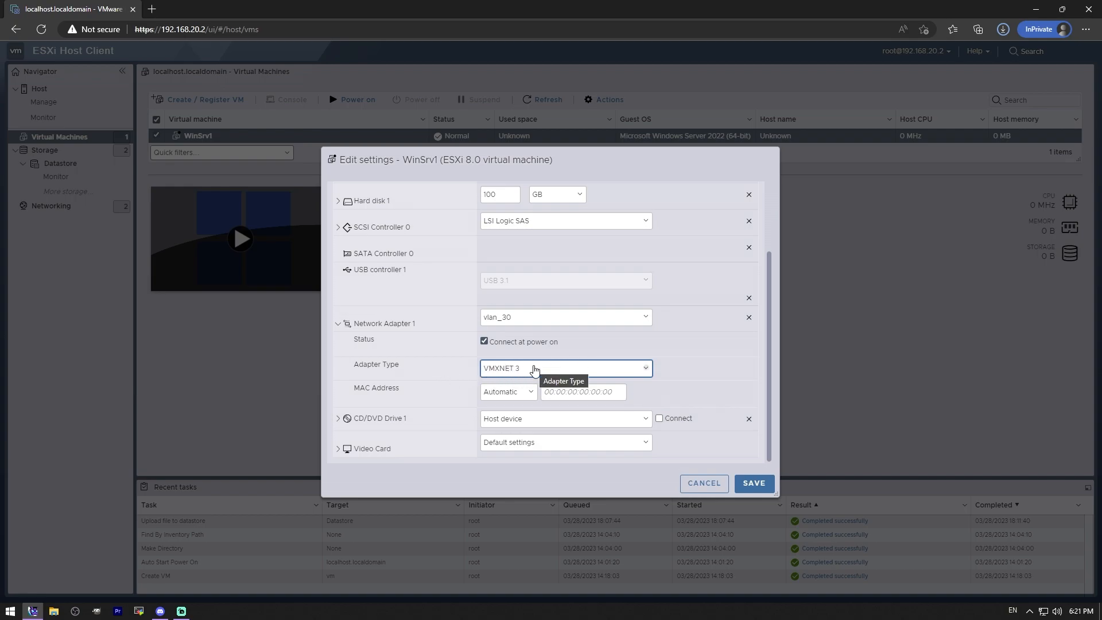
{"action": "left_click", "coordinate": [532, 371]}
{"action": "left_click", "coordinate": [516, 400]}
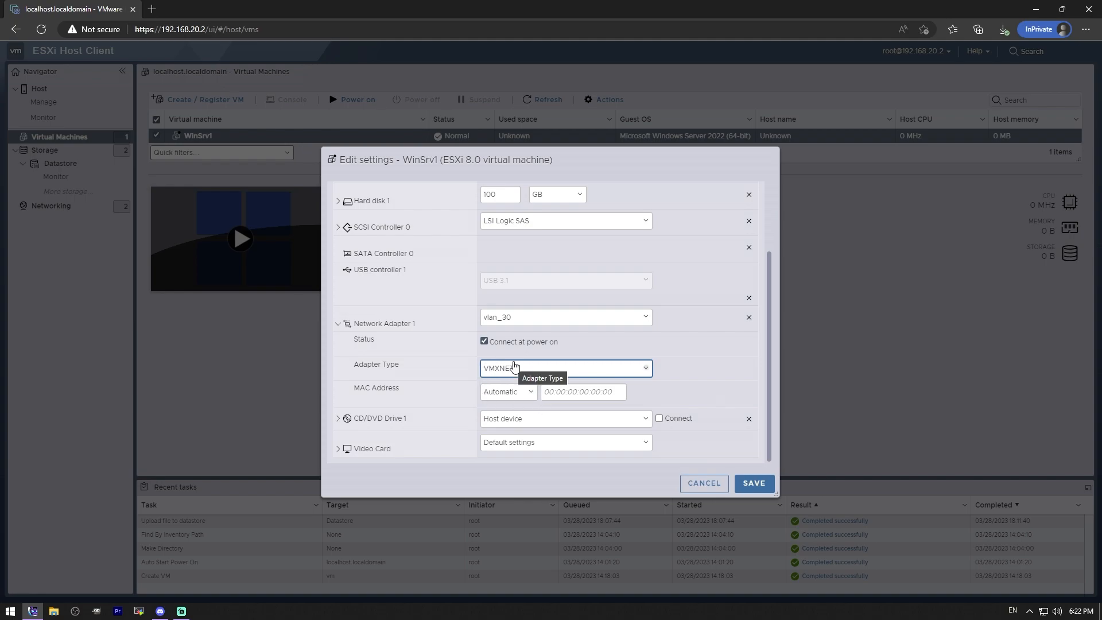
{"action": "left_click", "coordinate": [753, 484]}
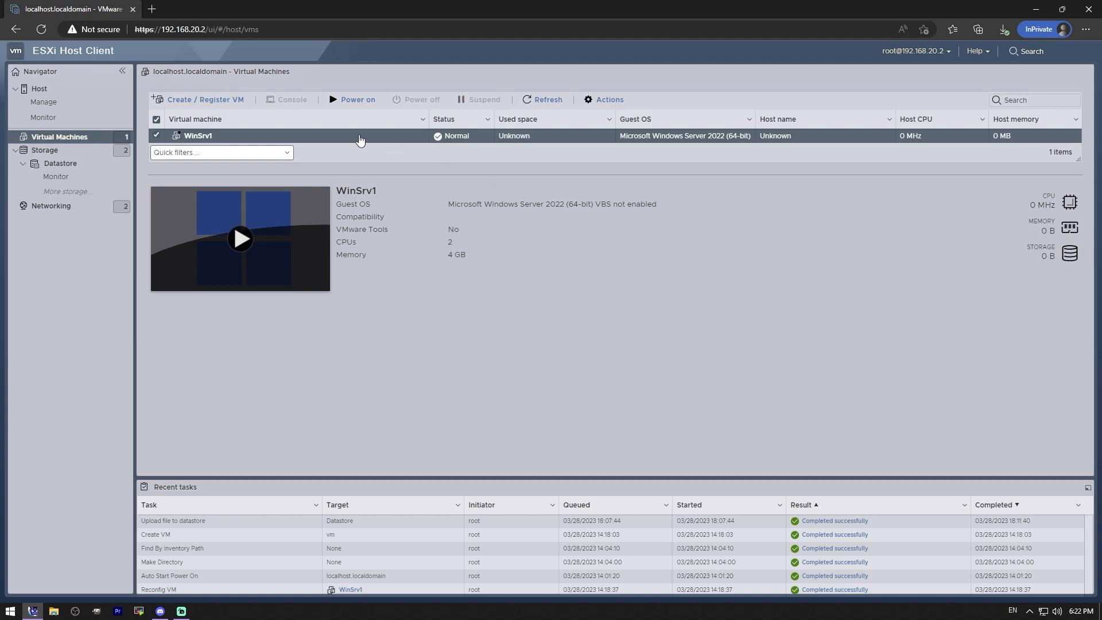
Step: Open the file browser for the storage volume named Datastore and inspect the ISOS folder
{"action": "left_click", "coordinate": [60, 164]}
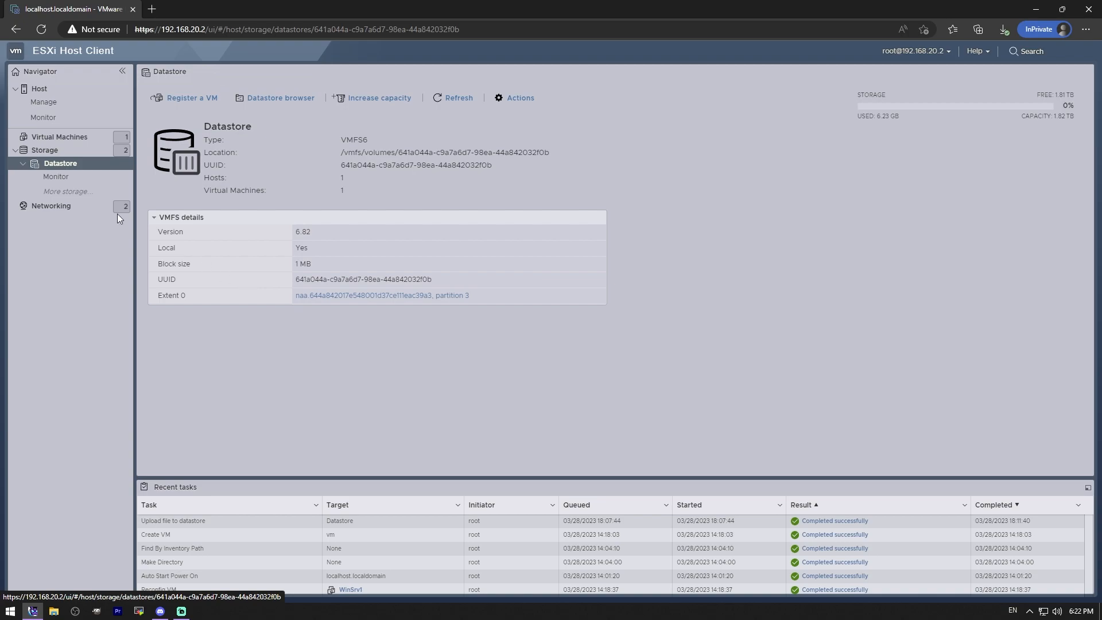
{"action": "left_click", "coordinate": [43, 151]}
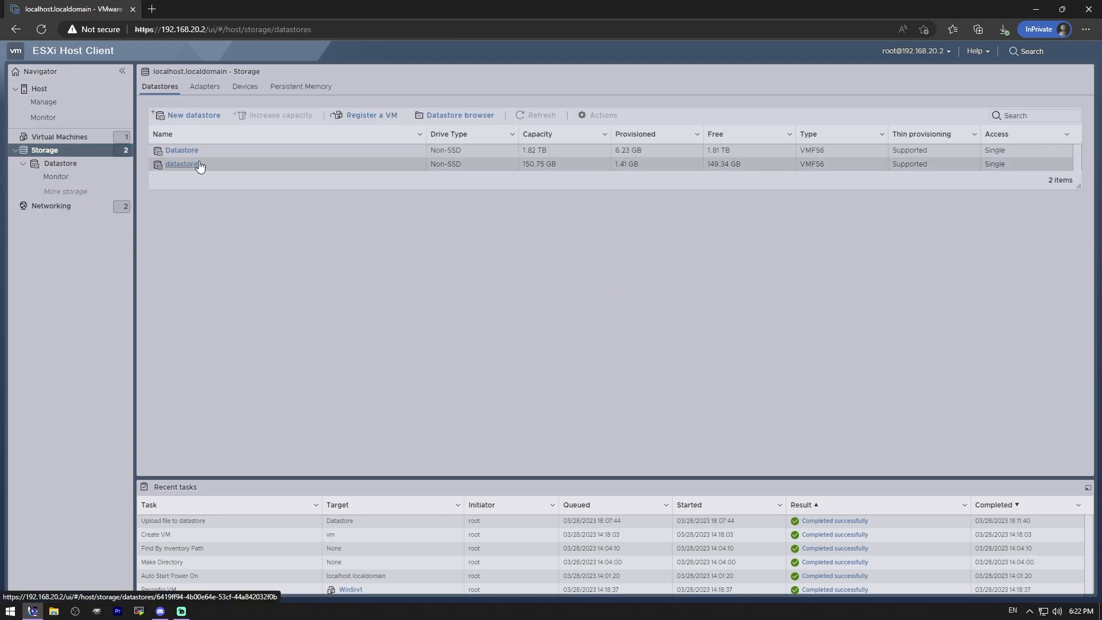
{"action": "left_click", "coordinate": [185, 153]}
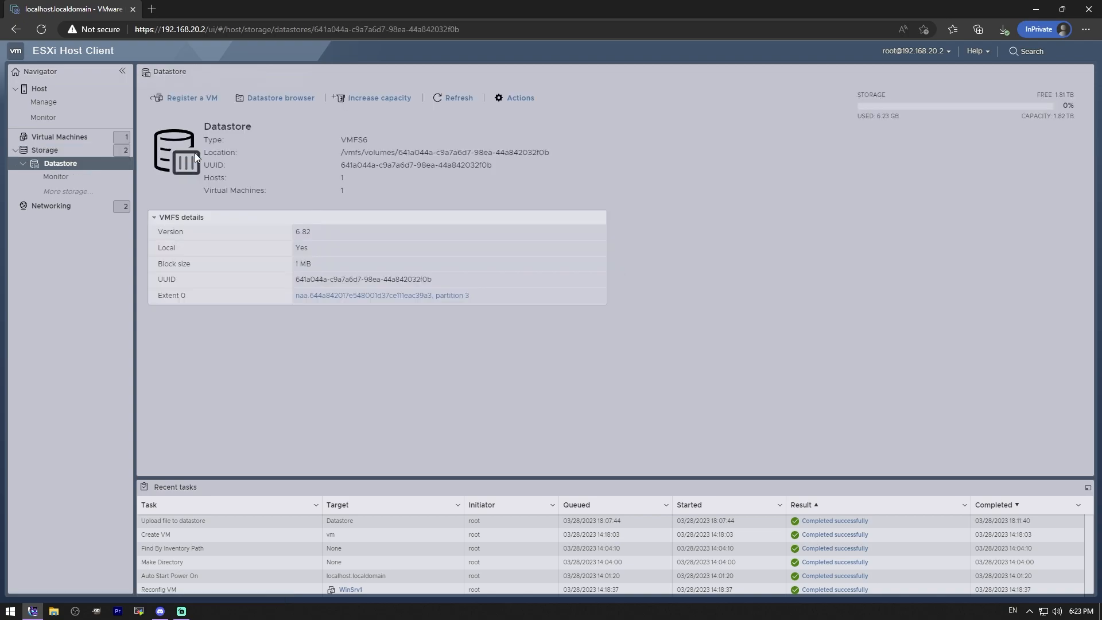
{"action": "left_click", "coordinate": [295, 101]}
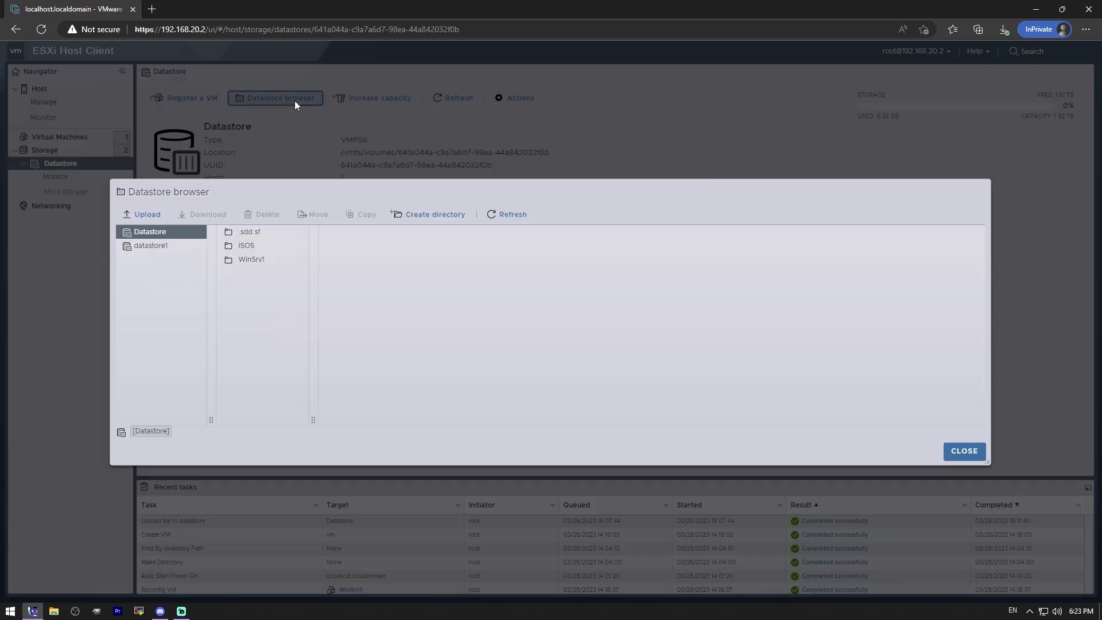
{"action": "left_click", "coordinate": [261, 245]}
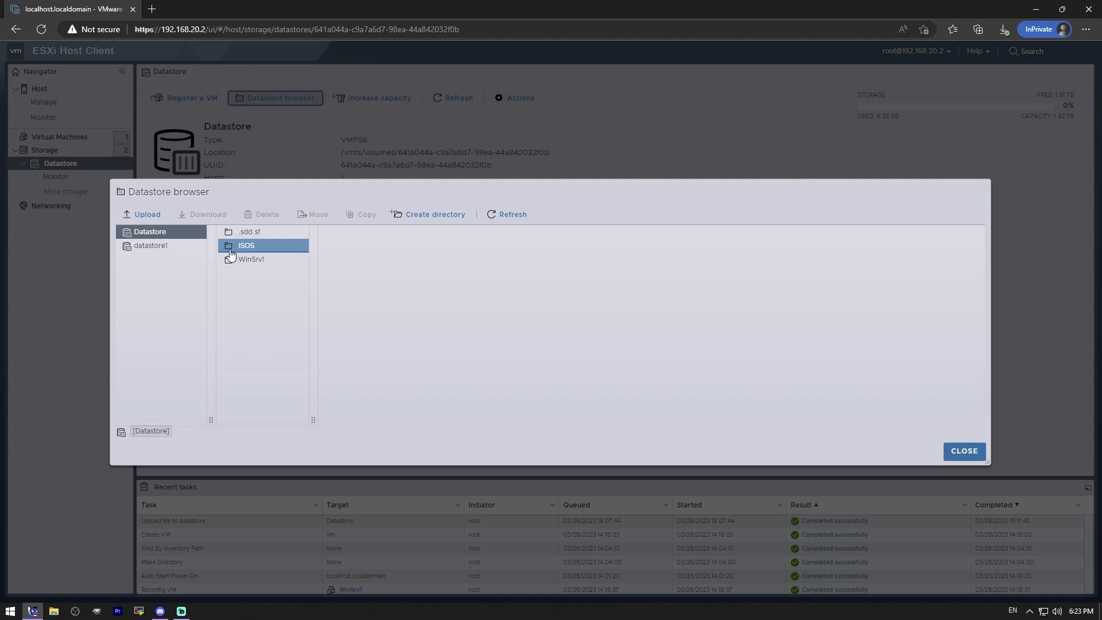
Step: Create a directory named blah at the root of Datastore and delete it again
{"action": "left_click", "coordinate": [150, 233]}
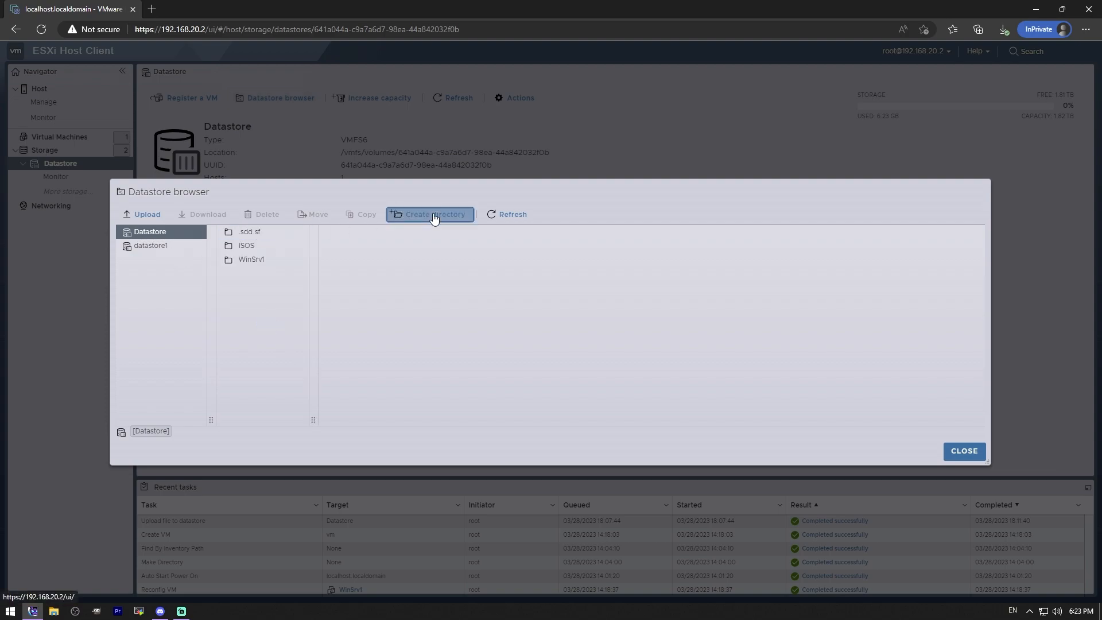
{"action": "left_click", "coordinate": [433, 215]}
{"action": "type", "text": "blah"}
{"action": "left_click", "coordinate": [624, 370]}
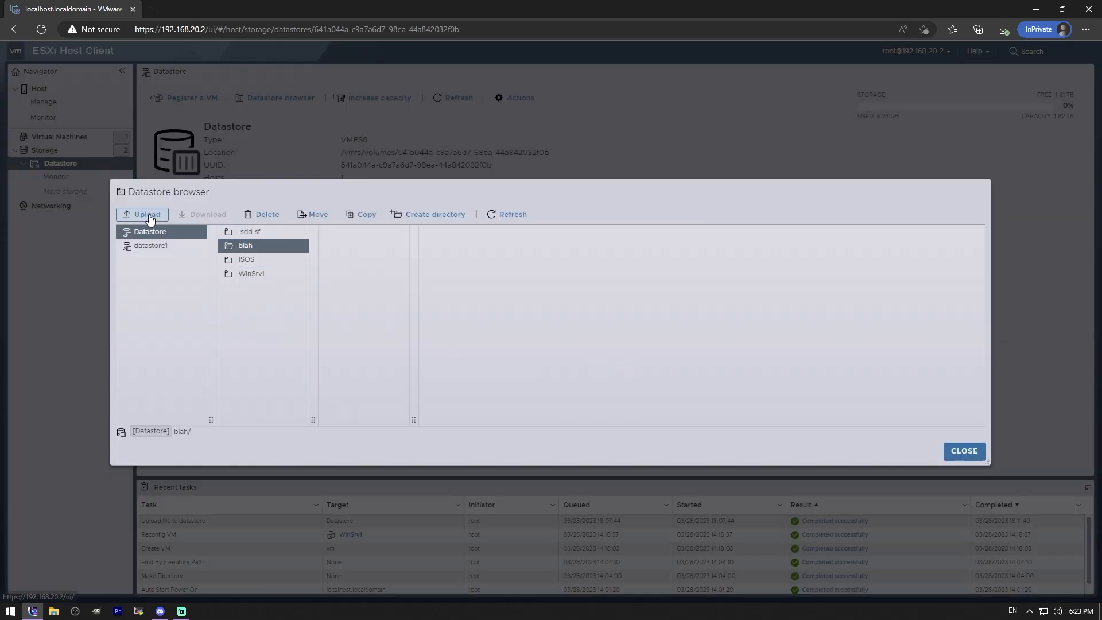
{"action": "left_click", "coordinate": [274, 216]}
{"action": "key", "text": "Return"}
Step: Open the WinSrv1 folder and view the details of its WinSrv1.vmdk and WinSrv1.vmsd files
{"action": "left_click", "coordinate": [263, 258]}
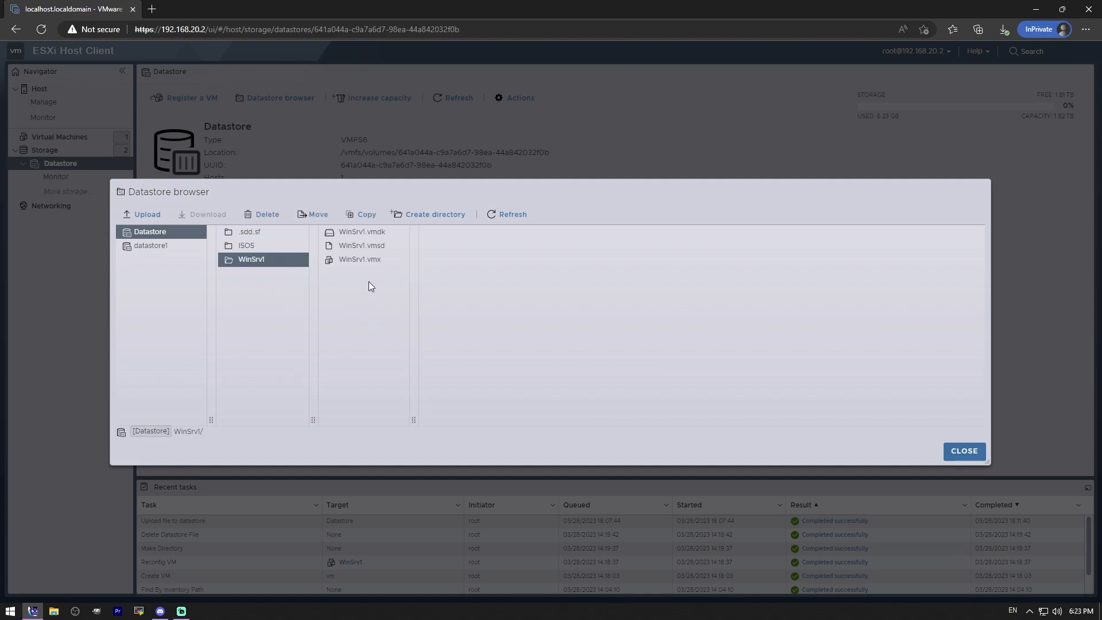
{"action": "left_click", "coordinate": [376, 233]}
{"action": "left_click", "coordinate": [382, 248]}
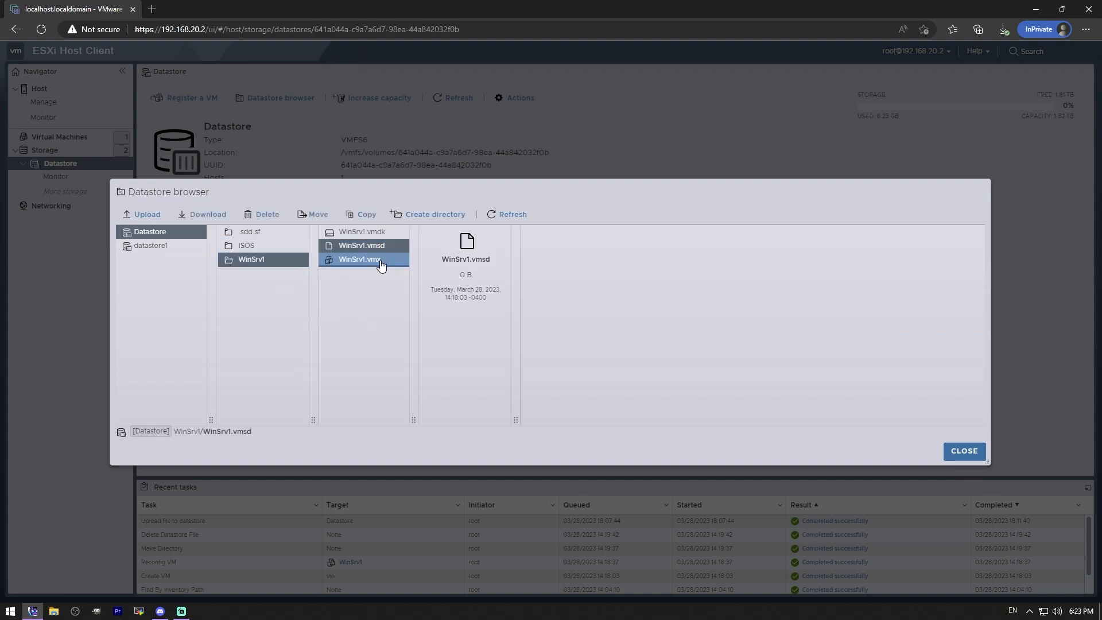
Step: View the details of WinSrv1.vmx, inspect the ISOS folder's contents, and close the datastore browser
{"action": "left_click", "coordinate": [374, 266]}
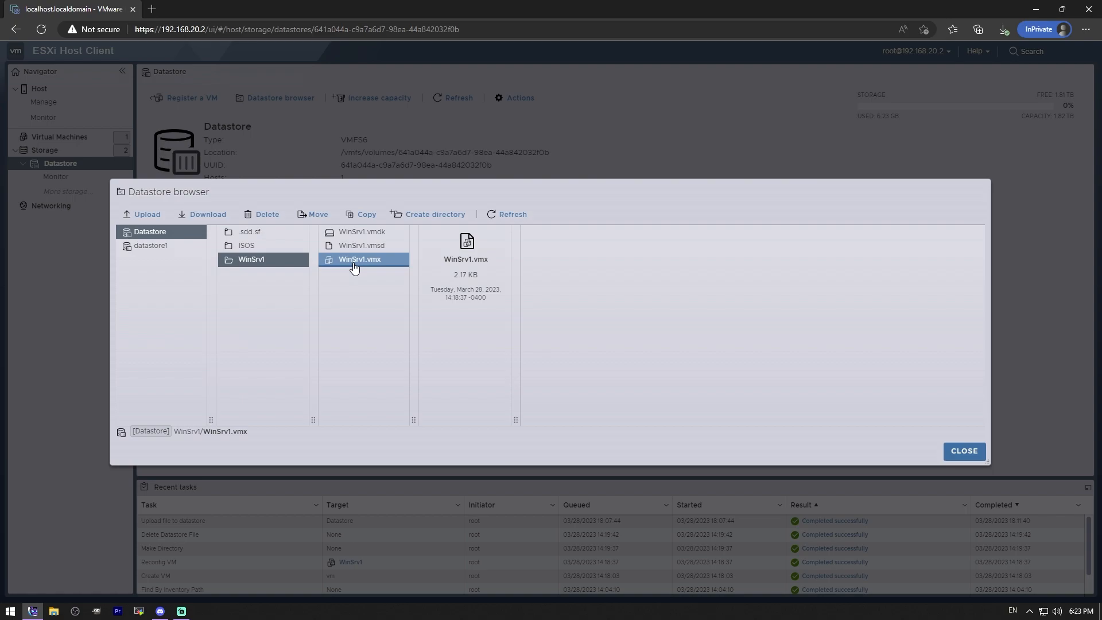
{"action": "left_click", "coordinate": [247, 245]}
{"action": "left_click", "coordinate": [363, 235]}
{"action": "left_click", "coordinate": [575, 289]}
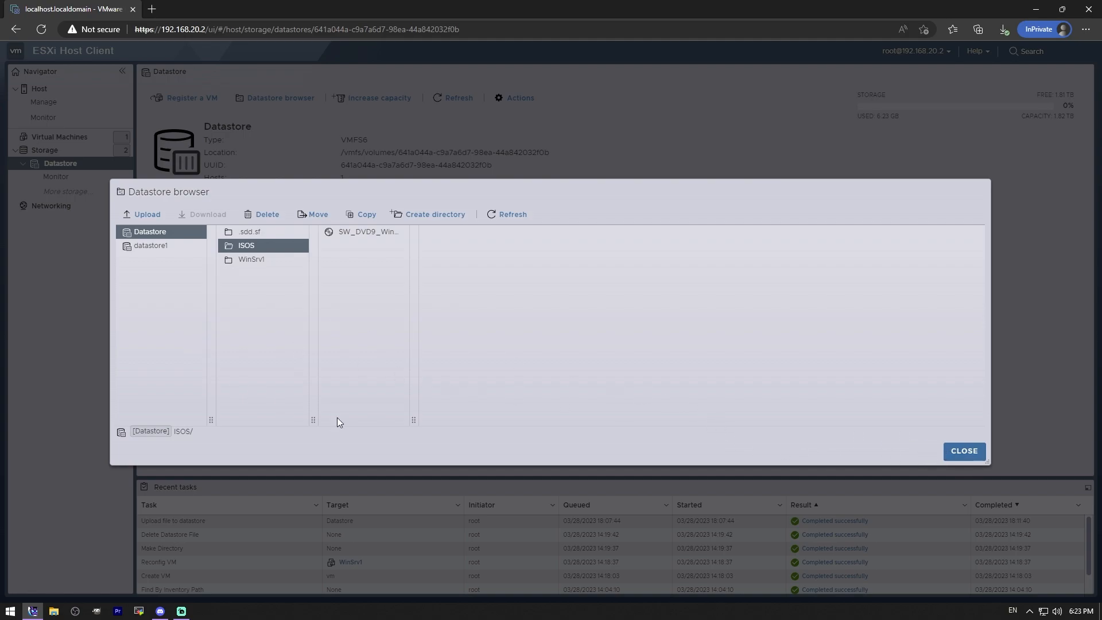
{"action": "left_click", "coordinate": [964, 451]}
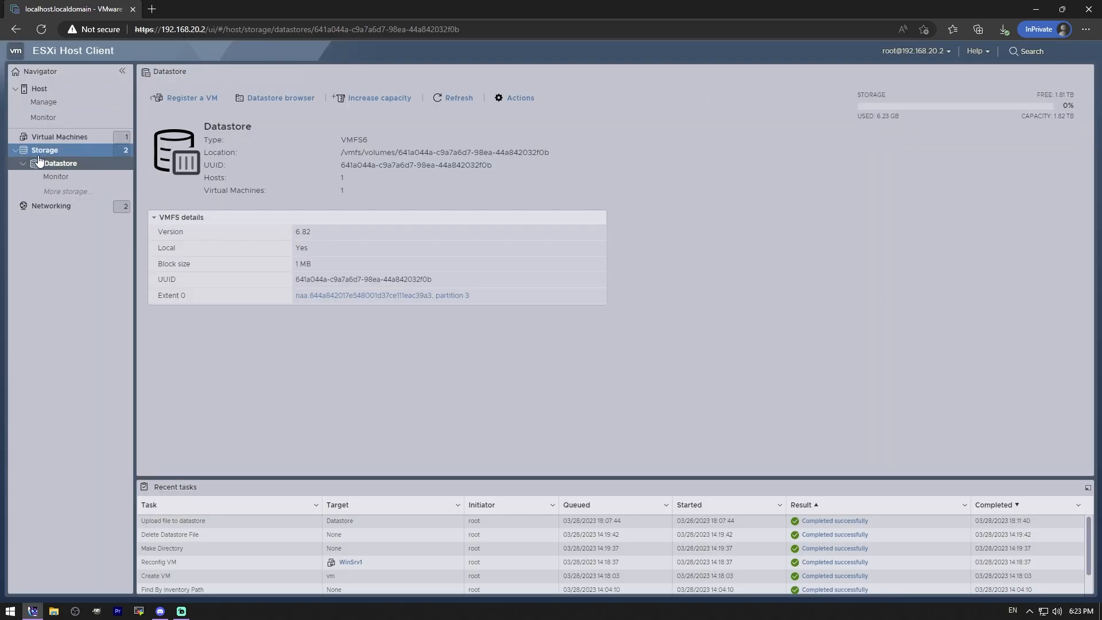
Step: In WinSrv1's settings, switch CD/DVD Drive 1 to a Datastore ISO file and select the SW_DVD9_Win image from the ISOS folder
{"action": "left_click", "coordinate": [60, 136]}
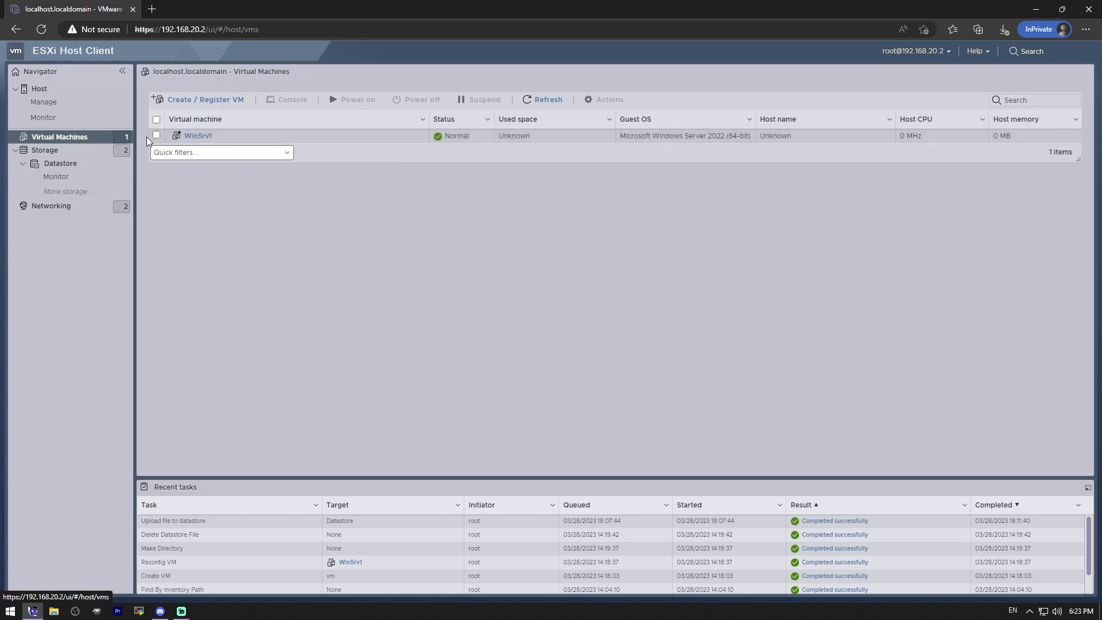
{"action": "left_click", "coordinate": [258, 136]}
{"action": "left_click", "coordinate": [600, 101]}
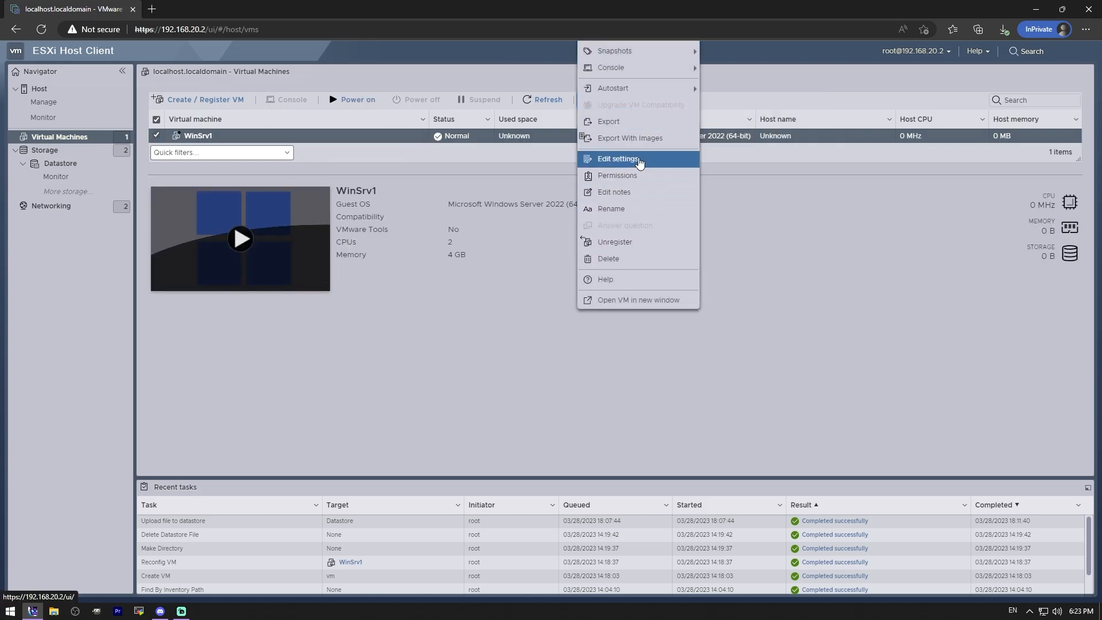
{"action": "left_click", "coordinate": [638, 160]}
{"action": "scroll", "coordinate": [542, 370], "scroll_direction": "down", "scroll_amount": 1}
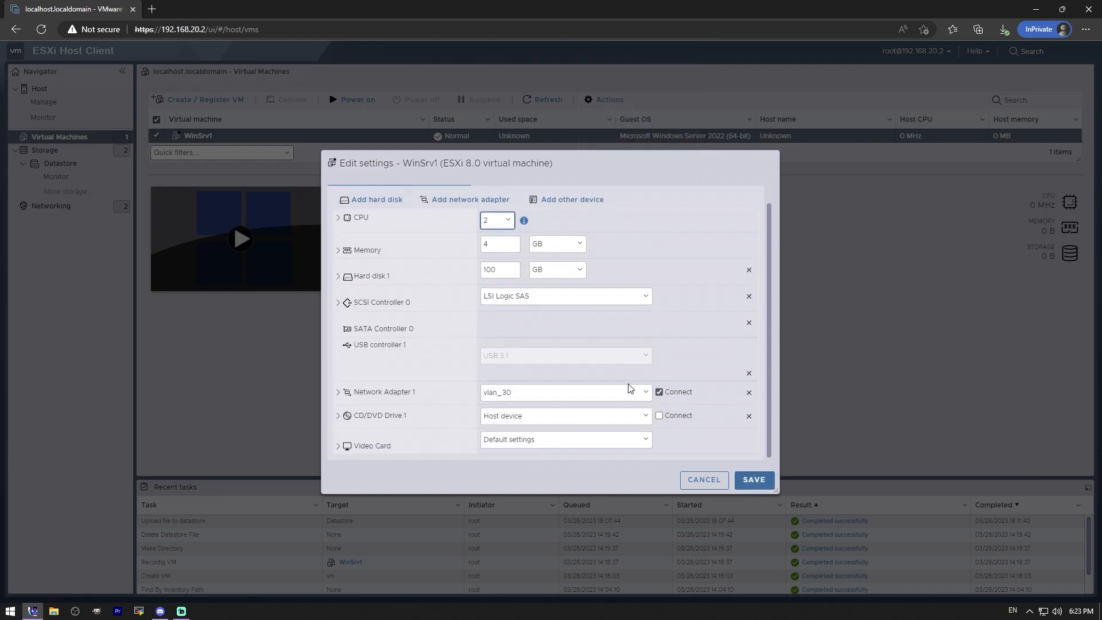
{"action": "left_click", "coordinate": [646, 427]}
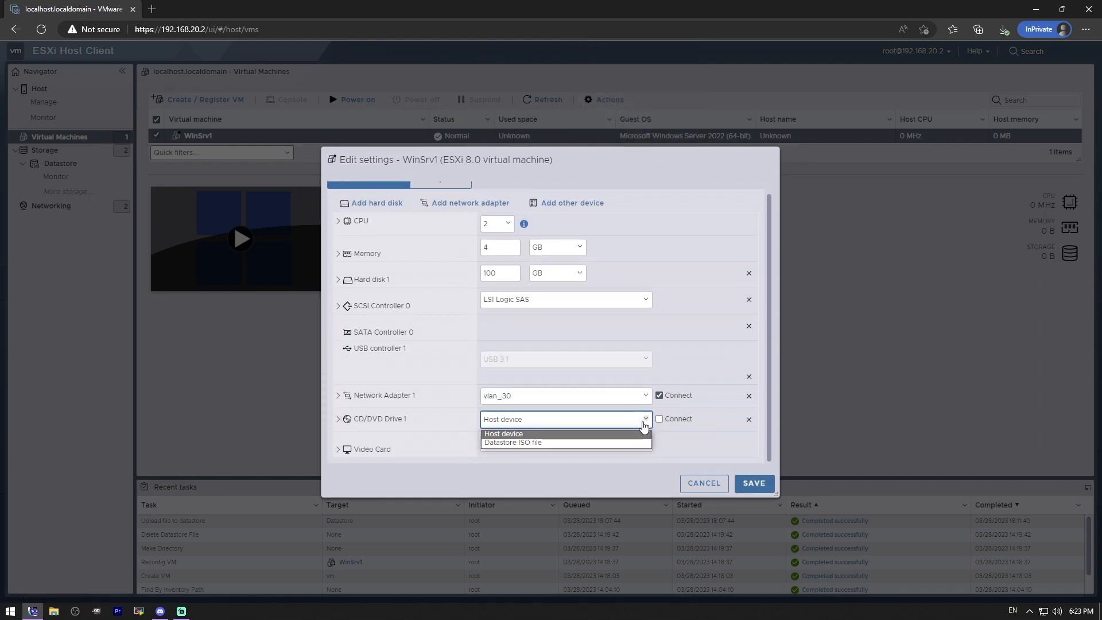
{"action": "left_click", "coordinate": [555, 446]}
{"action": "left_click", "coordinate": [476, 260]}
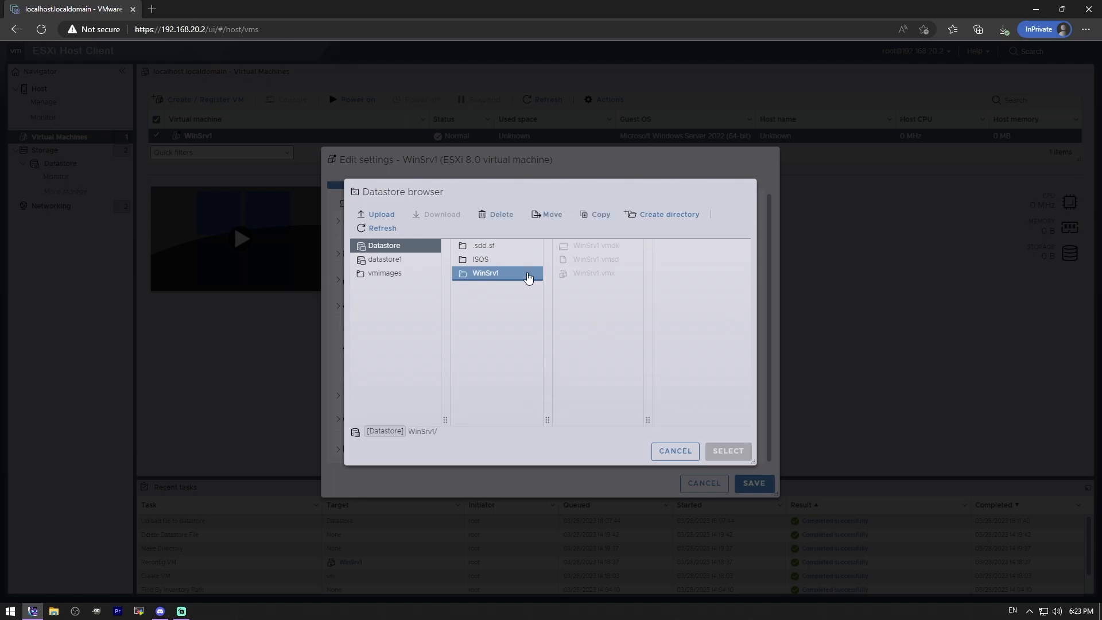
{"action": "left_click", "coordinate": [591, 246]}
{"action": "left_click", "coordinate": [738, 452]}
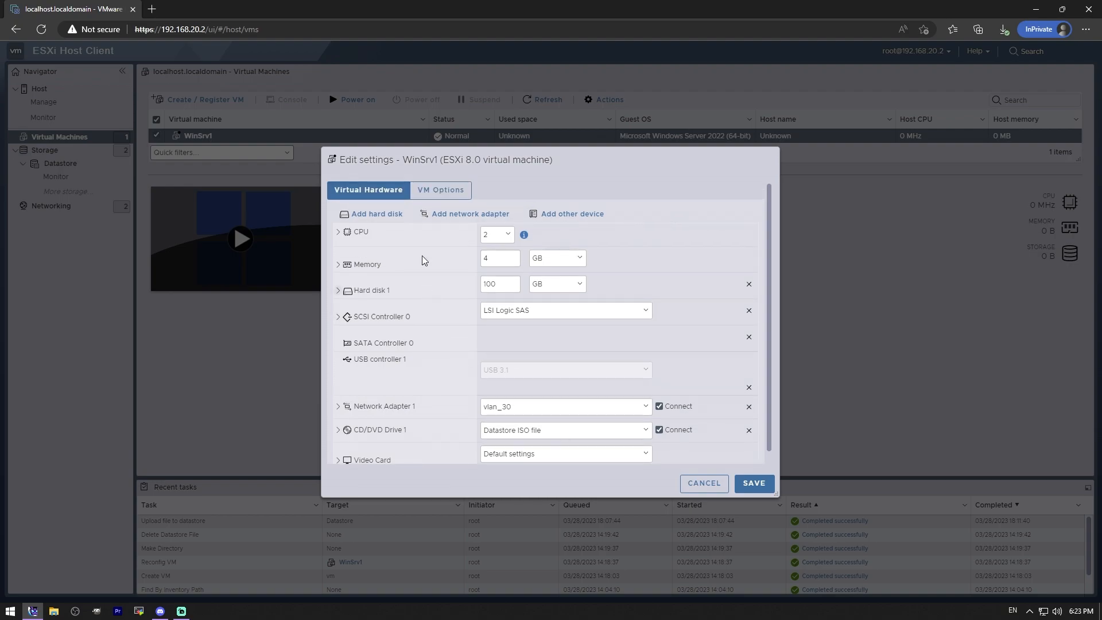
Step: In the VM's boot options, force entry into the BIOS setup screen on the next boot and save the settings
{"action": "left_click", "coordinate": [440, 194]}
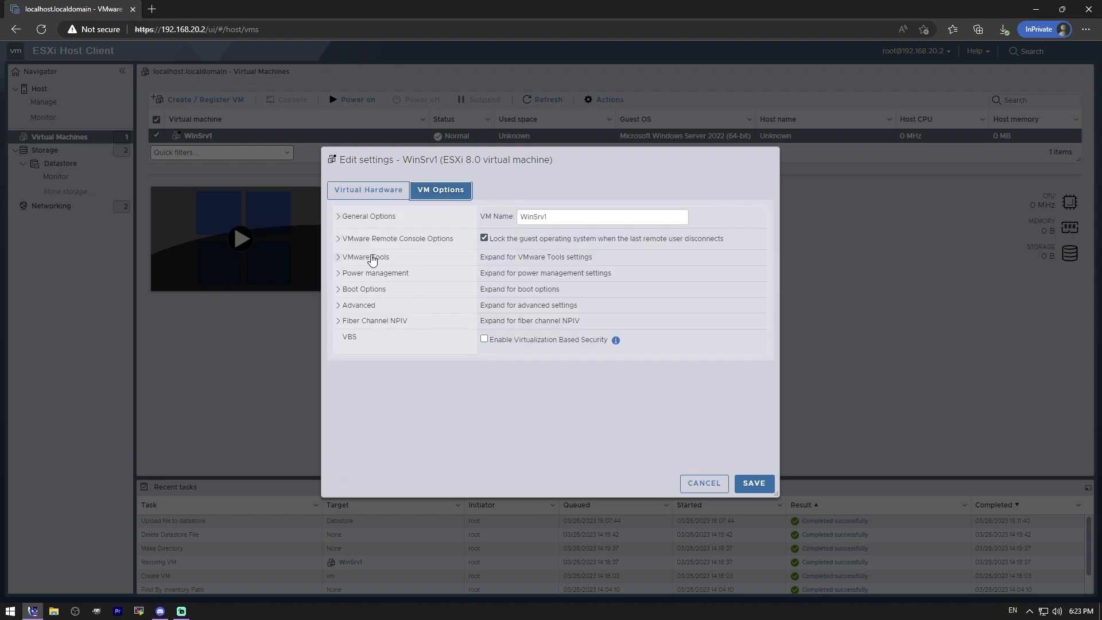
{"action": "left_click", "coordinate": [346, 289]}
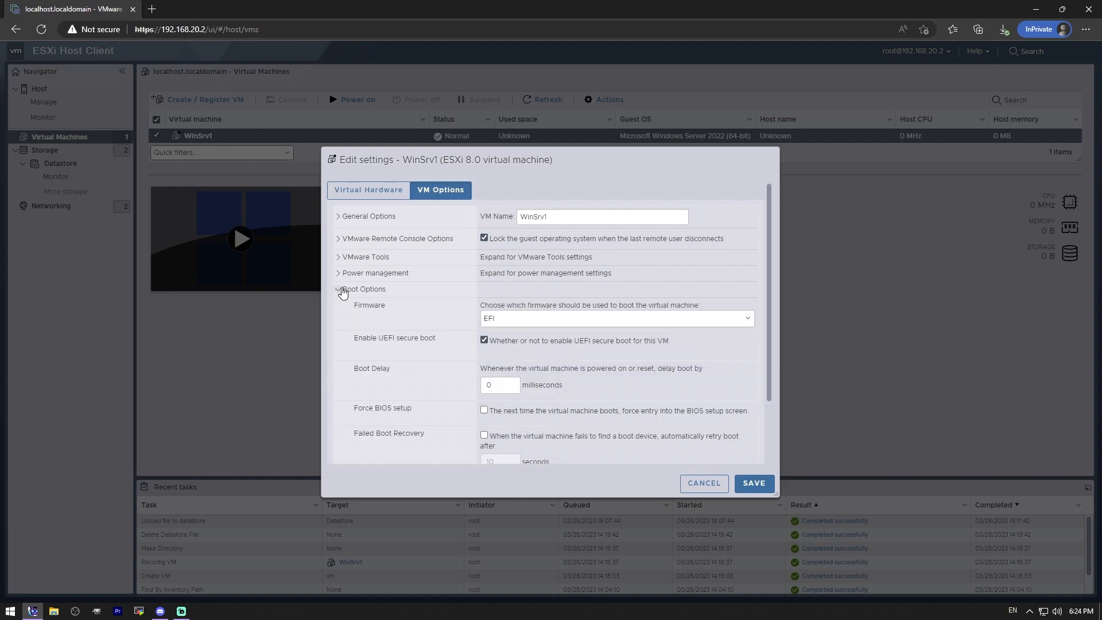
{"action": "scroll", "coordinate": [579, 306], "scroll_direction": "down", "scroll_amount": 3}
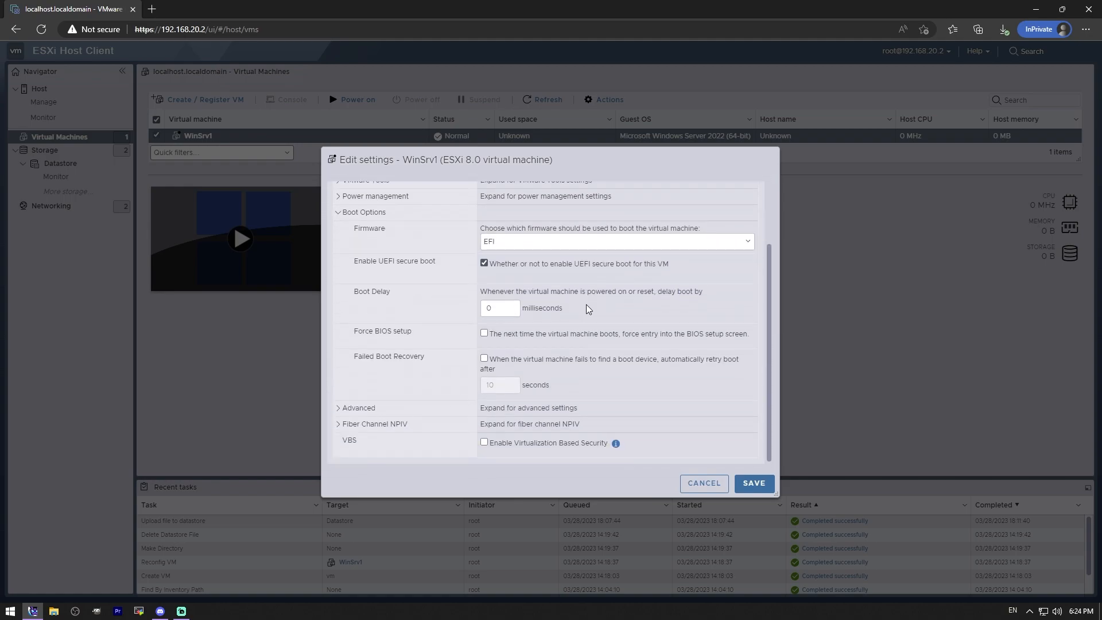
{"action": "left_click", "coordinate": [484, 333]}
{"action": "left_click", "coordinate": [753, 483]}
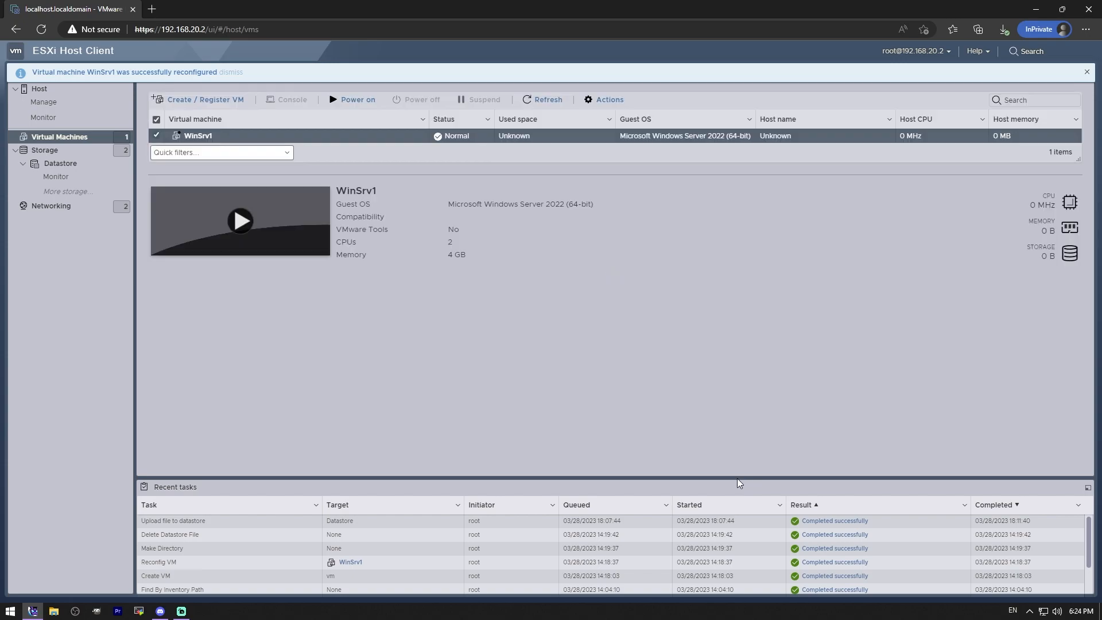
Step: Power on WinSrv1, open its console, and highlight the EFI VMware Virtual SATA CDROM Drive entry in the Boot Manager
{"action": "left_click", "coordinate": [352, 100]}
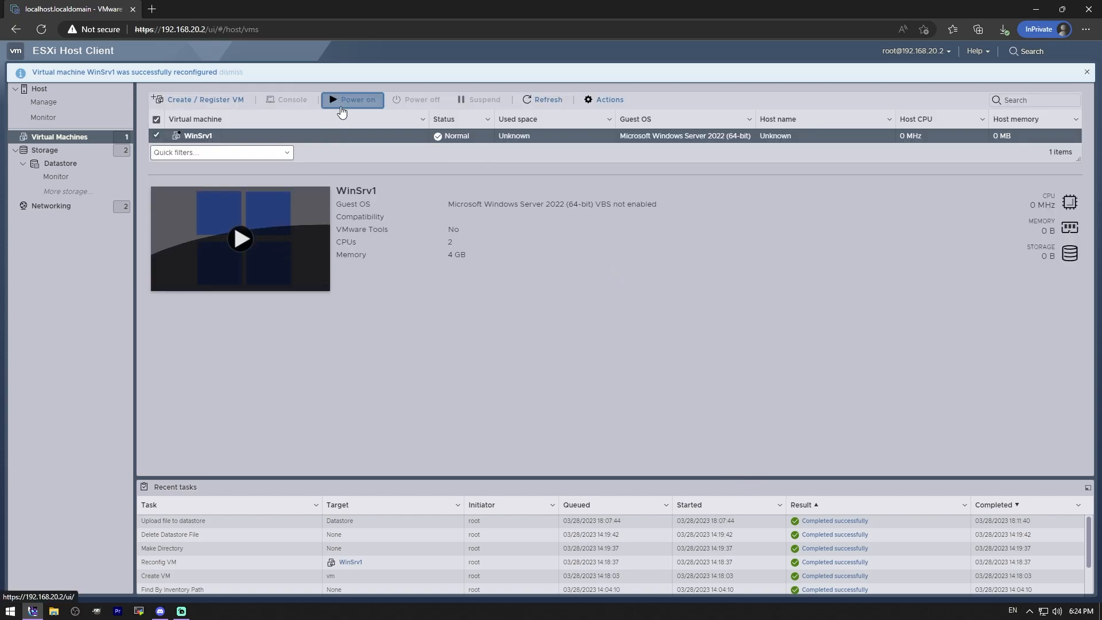
{"action": "left_click", "coordinate": [289, 226]}
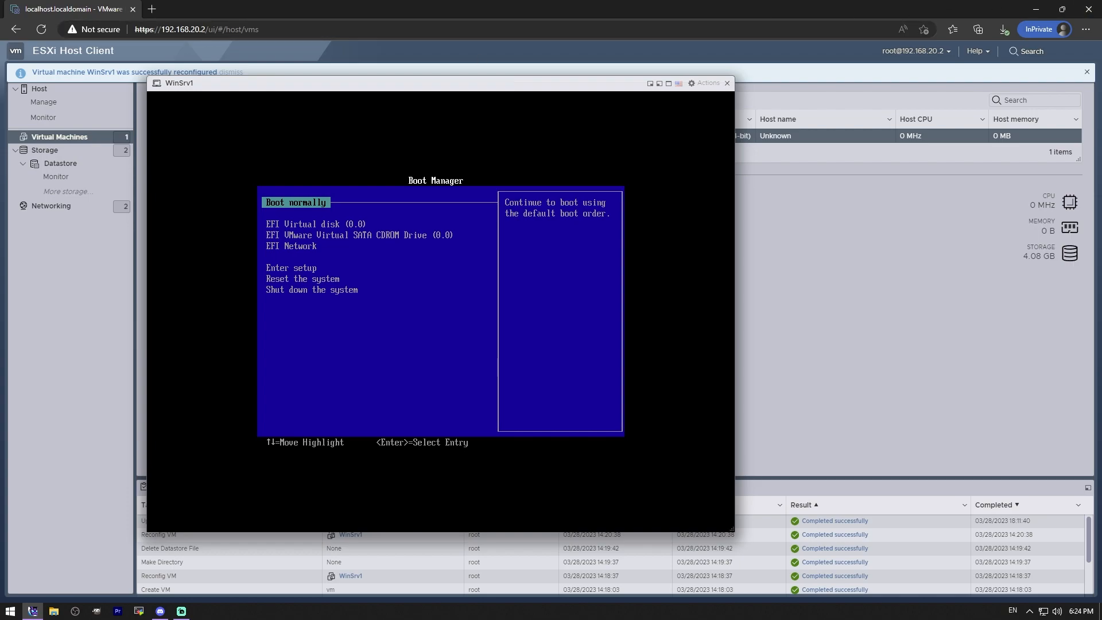
{"action": "key", "text": "Down"}
{"action": "key", "text": "Down"}
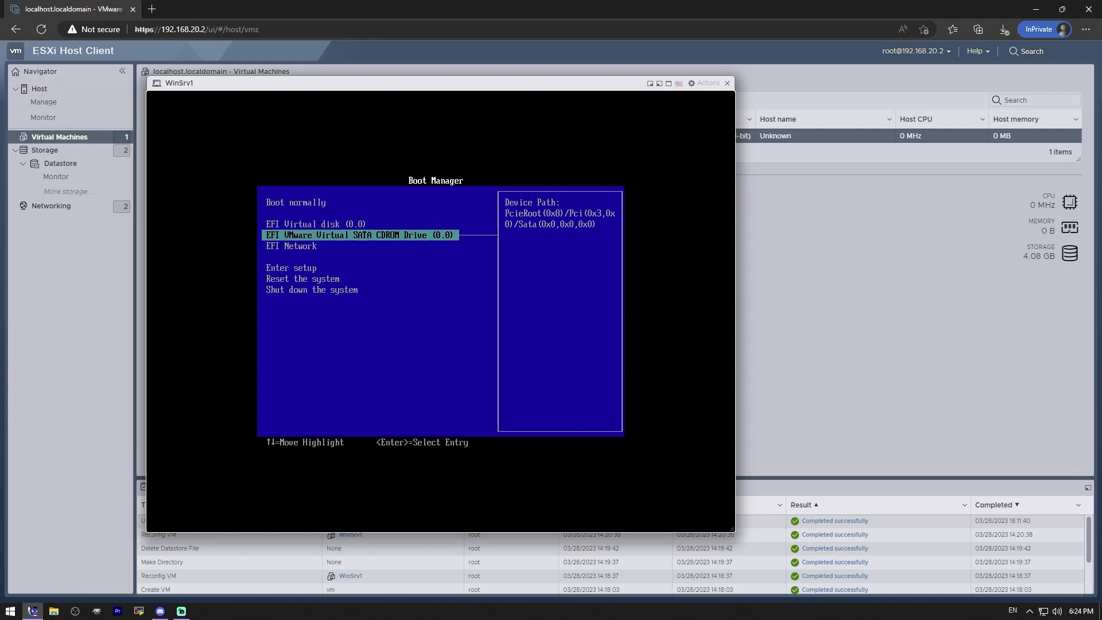
Step: Connect CD/DVD Drive 1 in the running VM's settings and save the change
{"action": "left_click_drag", "start_coordinate": [562, 82], "coordinate": [668, 64]}
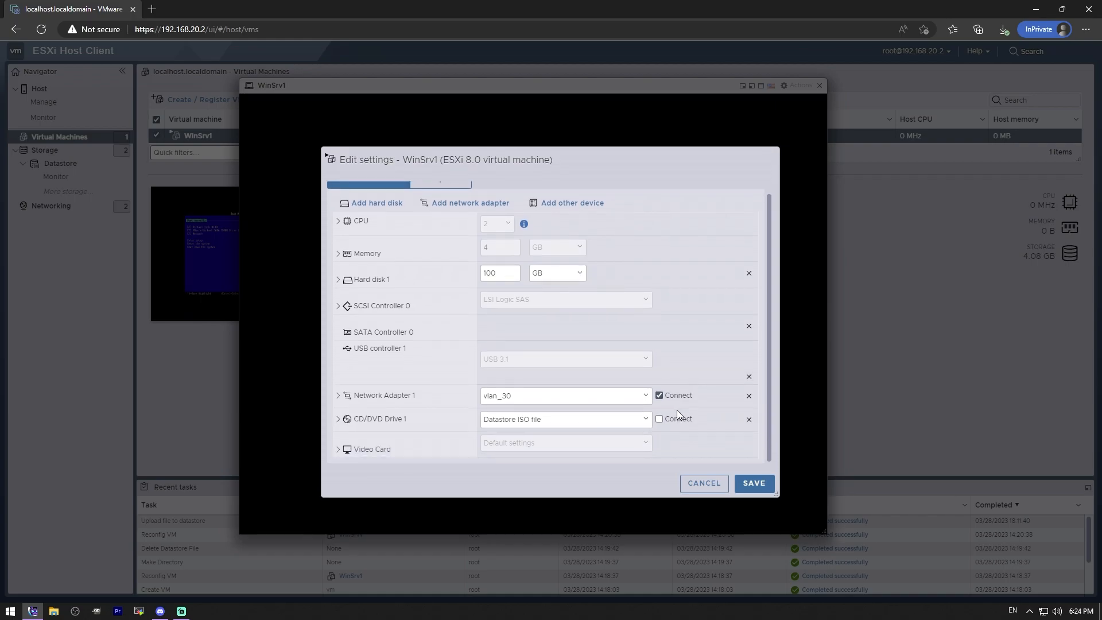
{"action": "left_click", "coordinate": [659, 418]}
{"action": "left_click", "coordinate": [753, 482]}
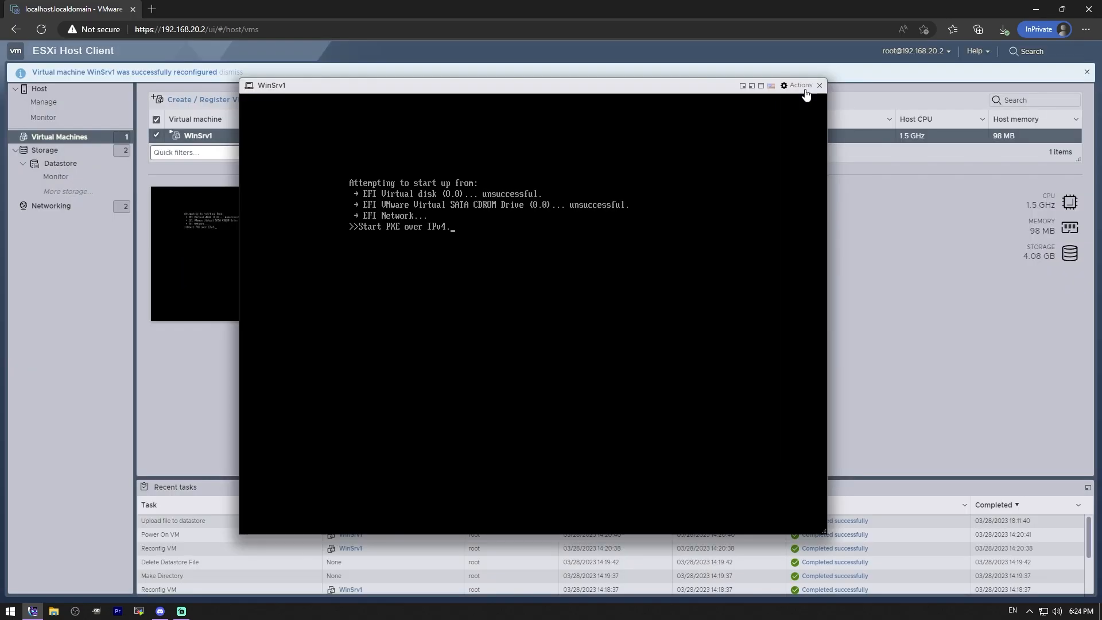
Step: Restart WinSrv1 from its console and boot it from the CD/DVD
{"action": "left_click", "coordinate": [805, 91]}
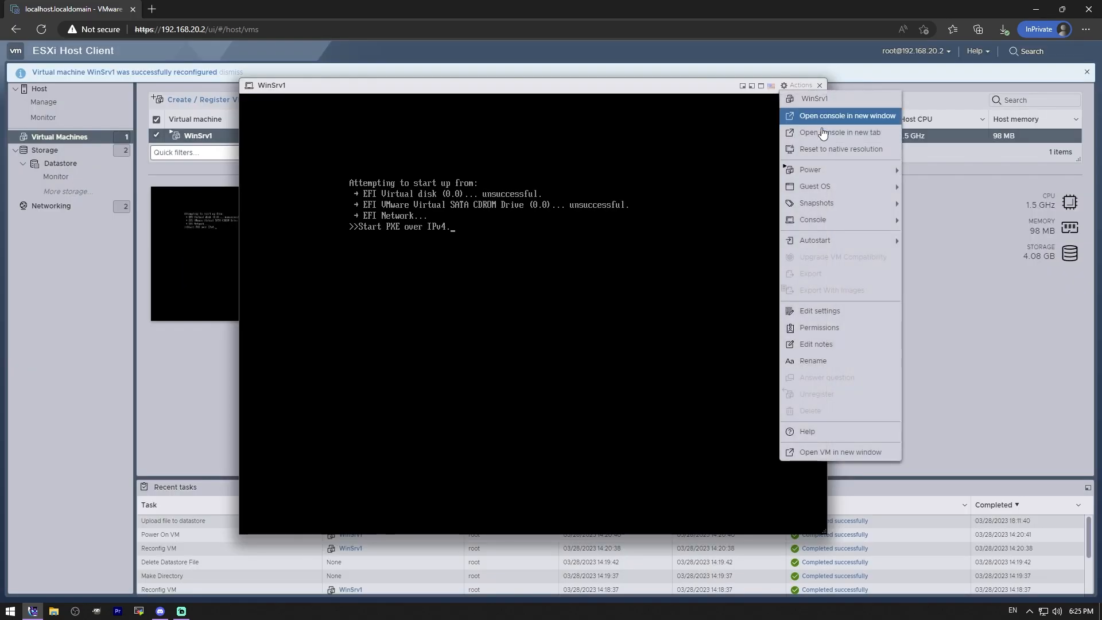
{"action": "mouse_move", "coordinate": [835, 192]}
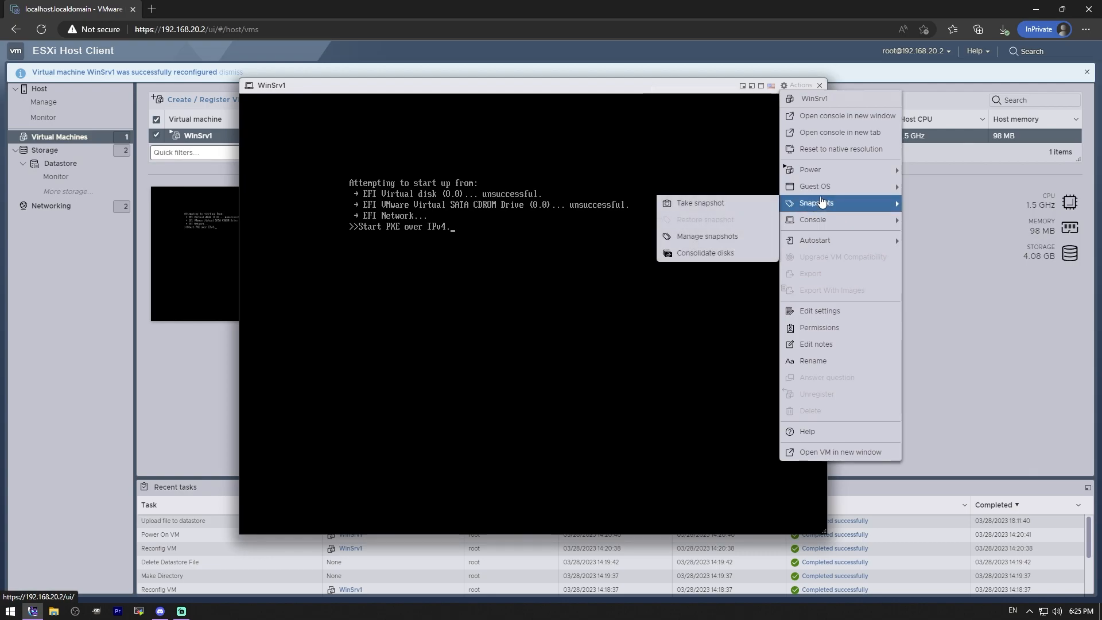
{"action": "mouse_move", "coordinate": [710, 229]}
{"action": "left_click", "coordinate": [585, 225]}
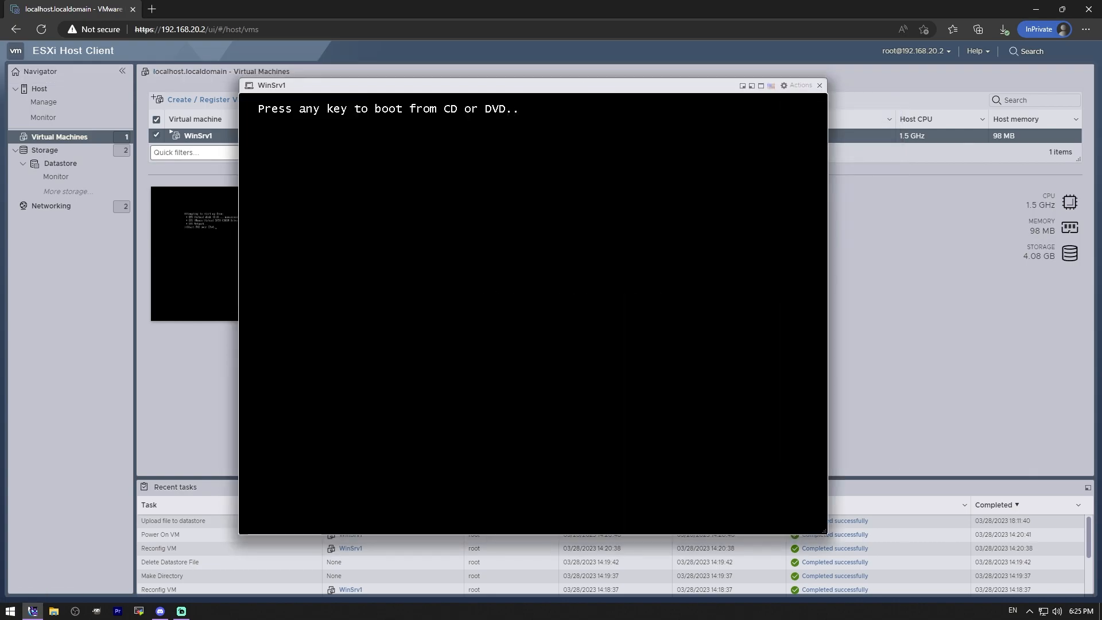
{"action": "key", "text": "Return"}
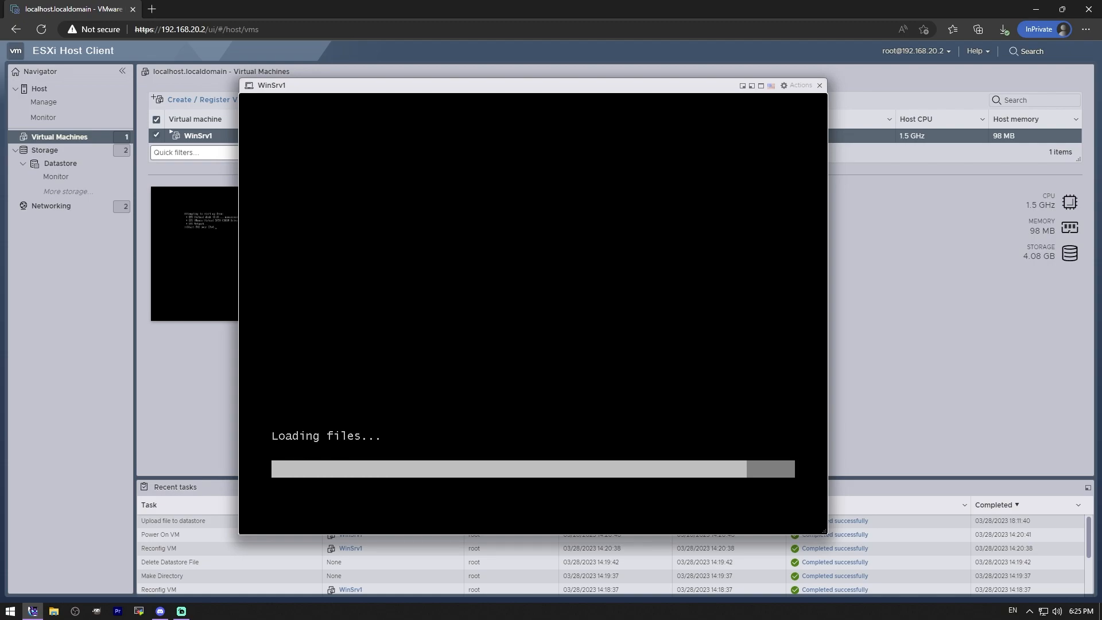
Step: Show the console full screen, start installing with the default language settings, and choose Windows Server 2022 Standard (Desktop Experience)
{"action": "left_click", "coordinate": [761, 88]}
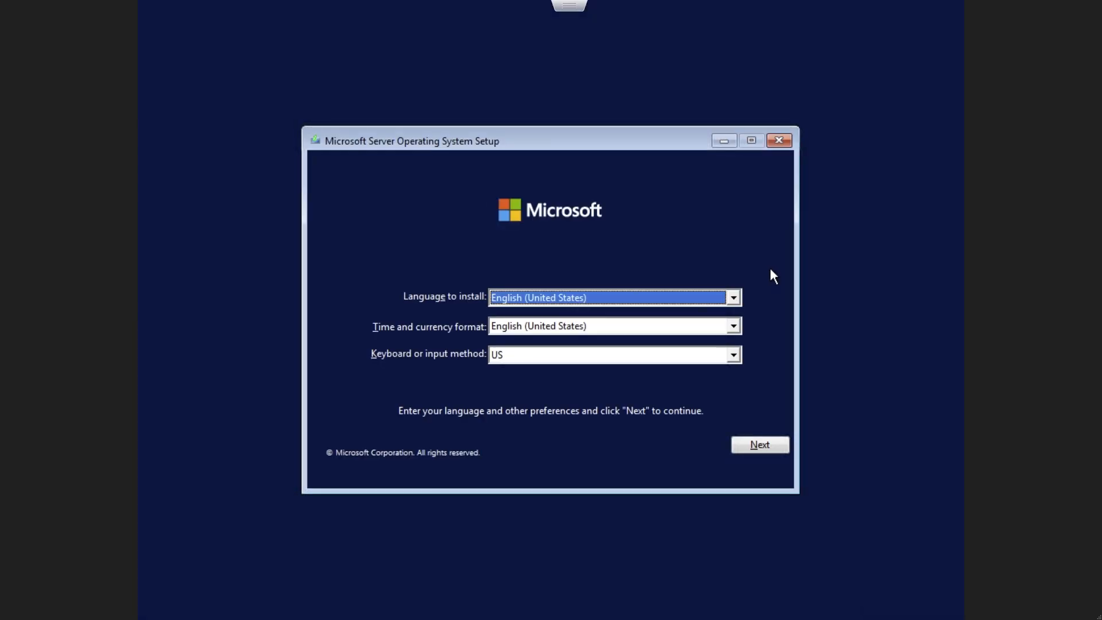
{"action": "left_click", "coordinate": [755, 444]}
{"action": "left_click", "coordinate": [547, 326]}
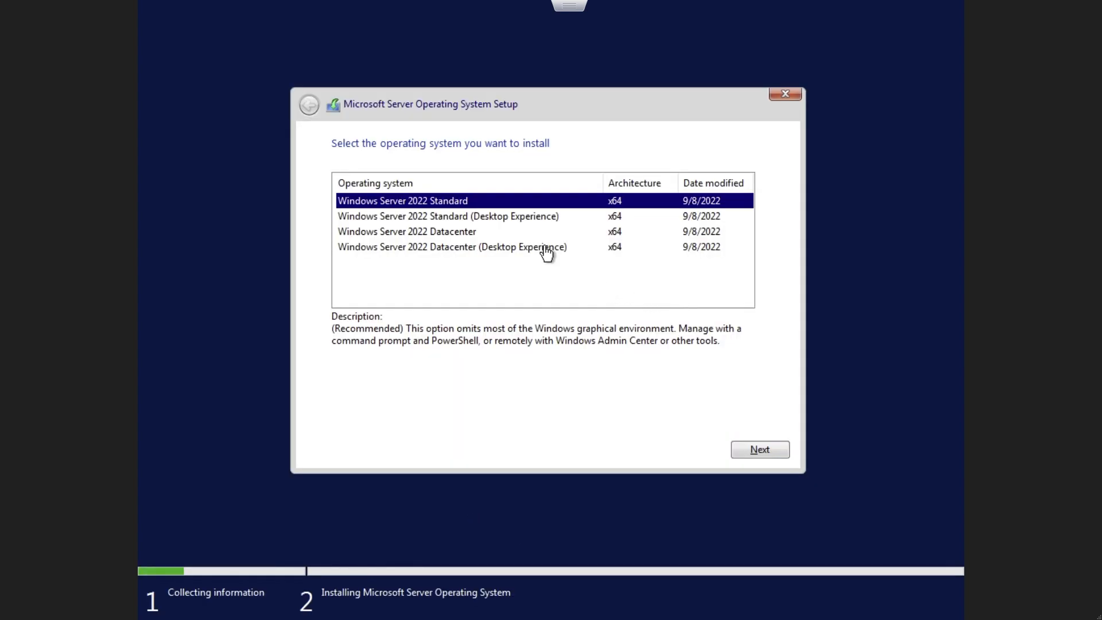
{"action": "left_click", "coordinate": [522, 217]}
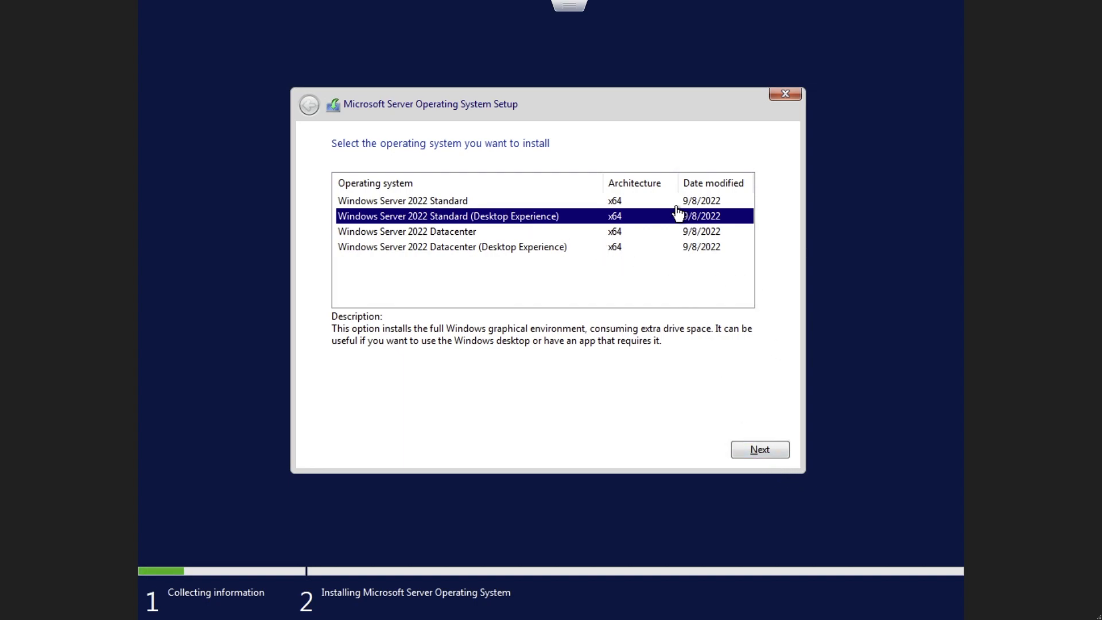
{"action": "left_click", "coordinate": [773, 453]}
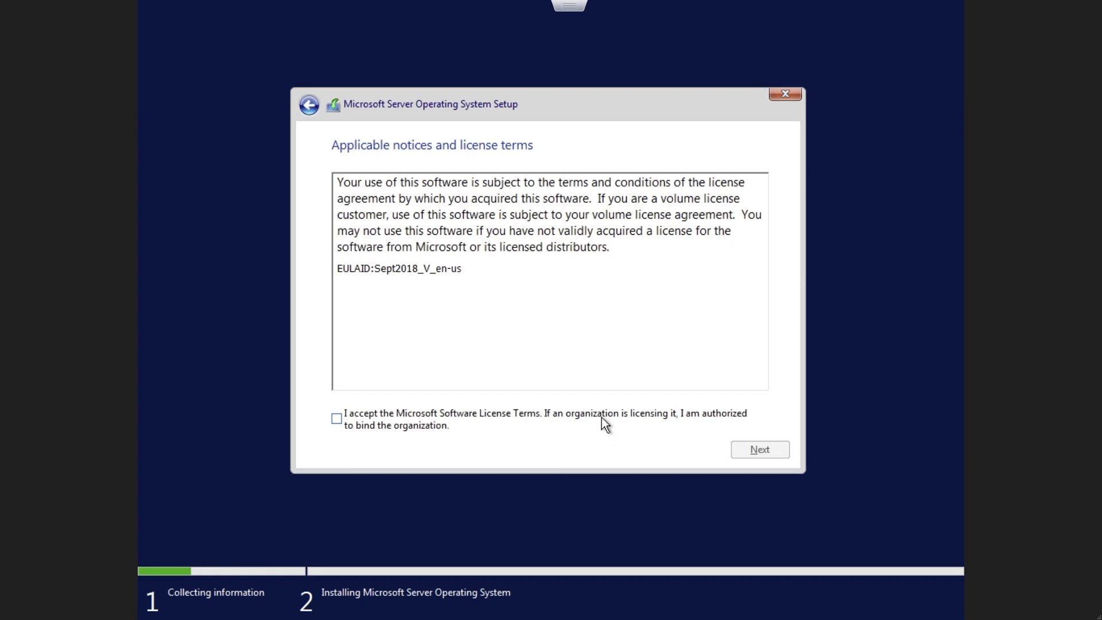
Step: Accept the license terms, run a custom installation on Drive 0 Unallocated Space, and restart the server when it is copied
{"action": "left_click", "coordinate": [601, 417]}
{"action": "left_click", "coordinate": [763, 450]}
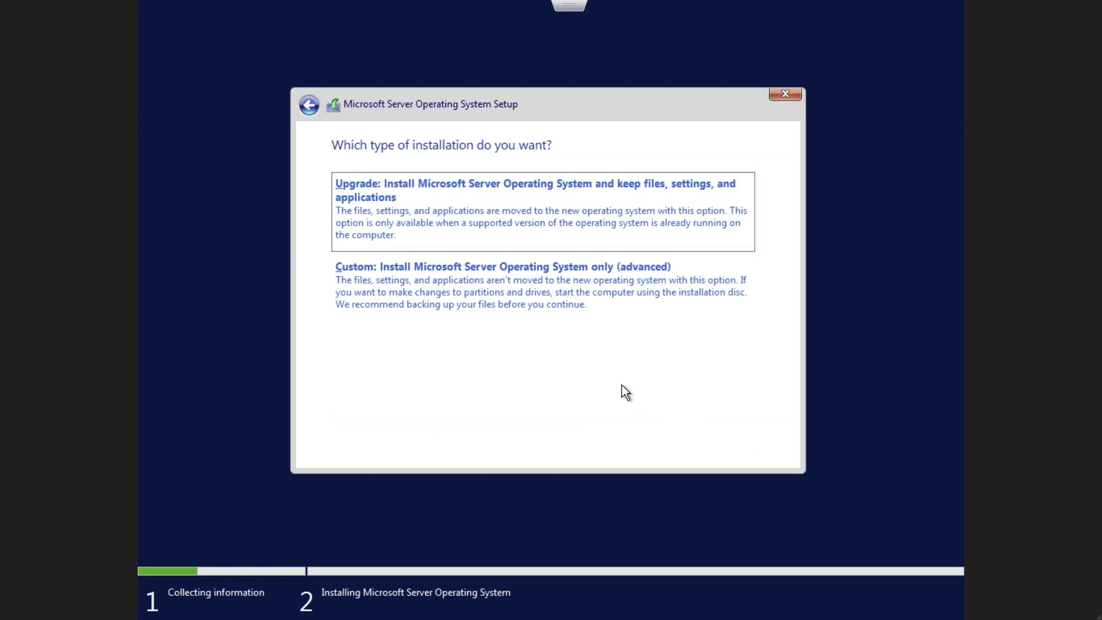
{"action": "left_click", "coordinate": [570, 290]}
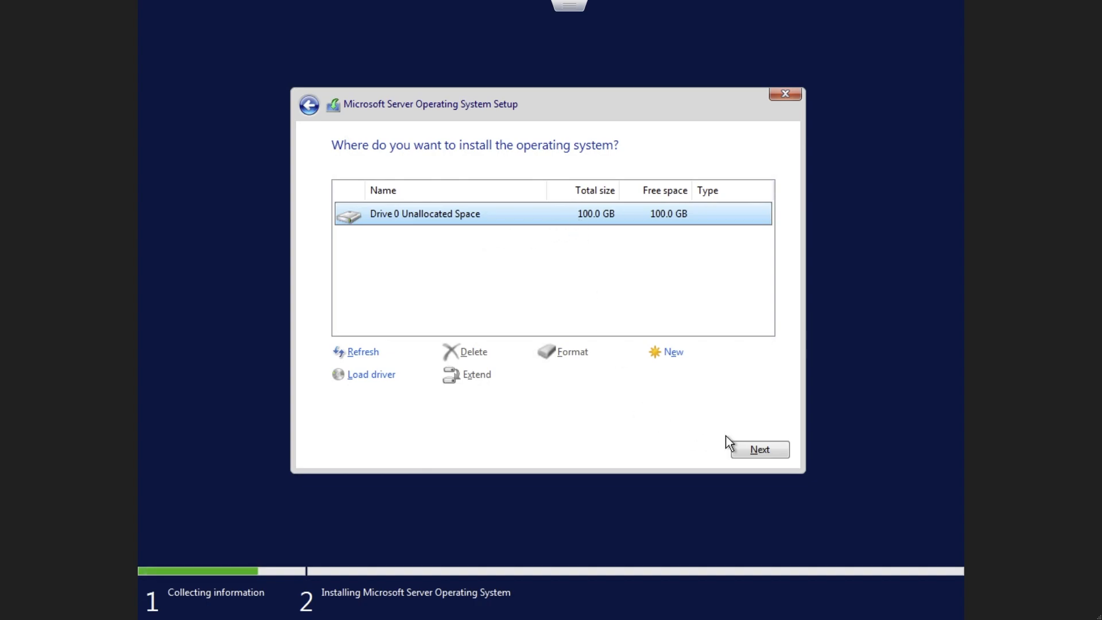
{"action": "left_click", "coordinate": [778, 452]}
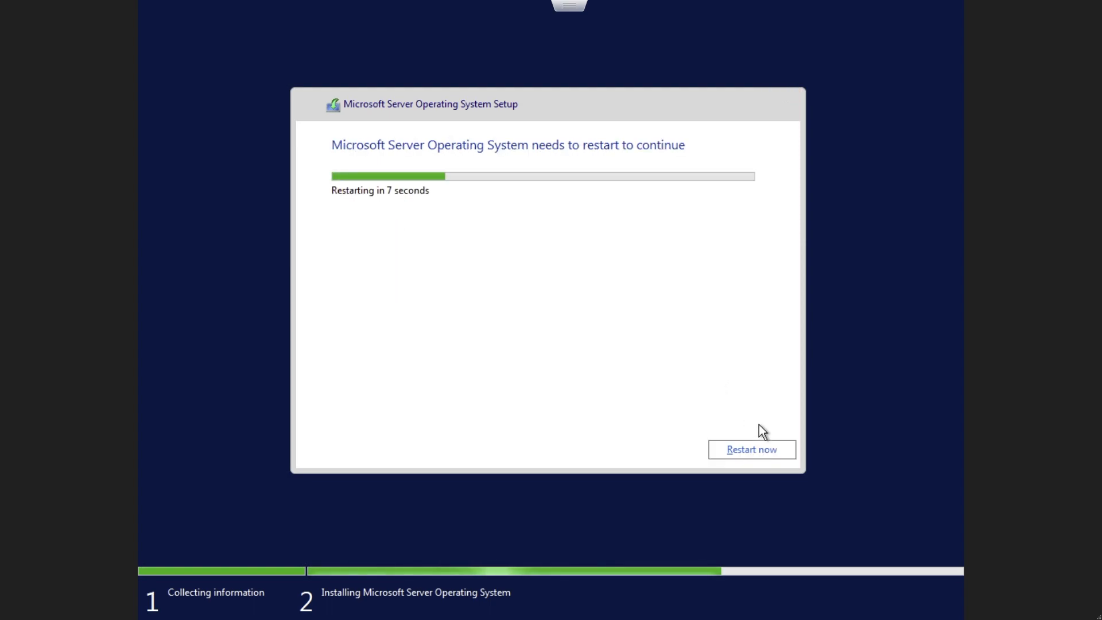
{"action": "left_click", "coordinate": [780, 451]}
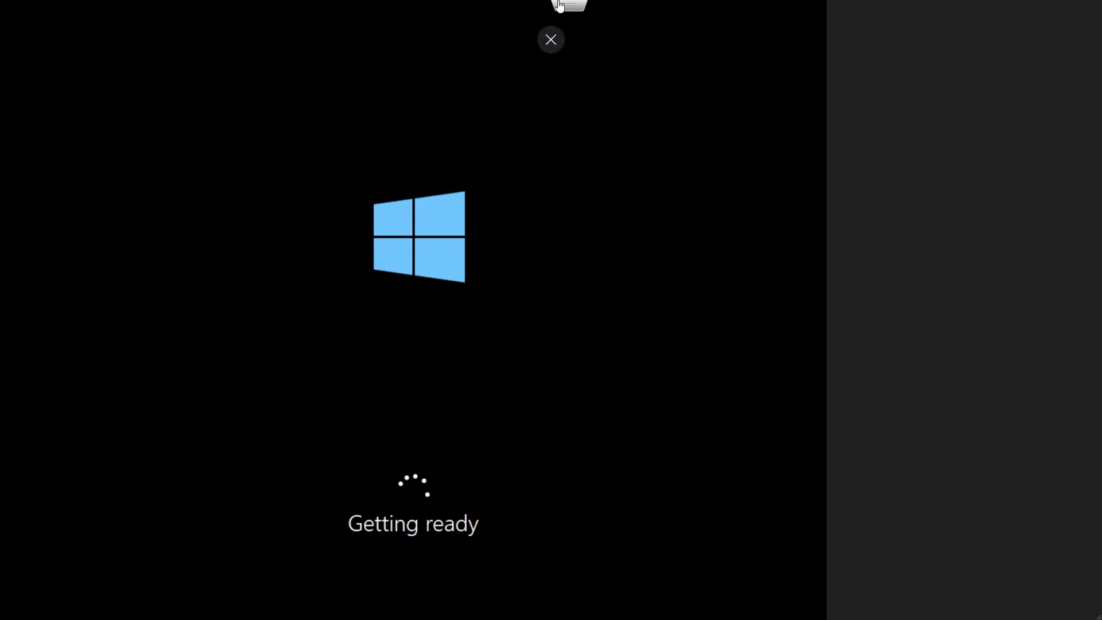
Step: Leave the full-screen console, enter and confirm the built-in administrator account's password, and finish the Windows setup
{"action": "left_click", "coordinate": [551, 39]}
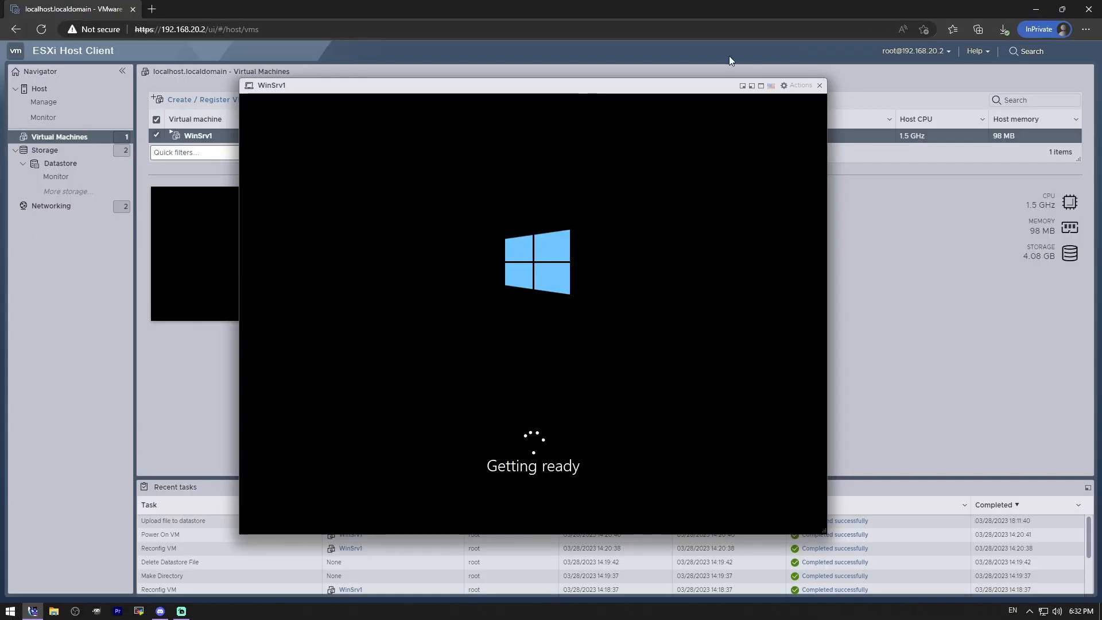
{"action": "left_click_drag", "start_coordinate": [669, 85], "coordinate": [614, 47]}
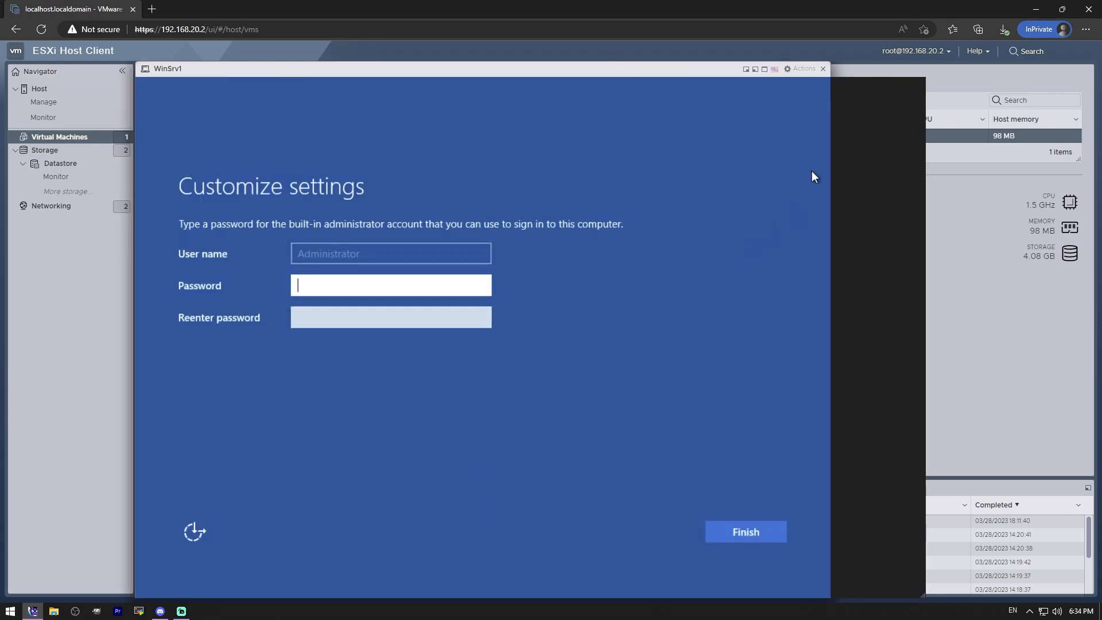
{"action": "type", "text": "P@ssw0rd"}
{"action": "key", "text": "Tab"}
{"action": "type", "text": "P@ssw0rd"}
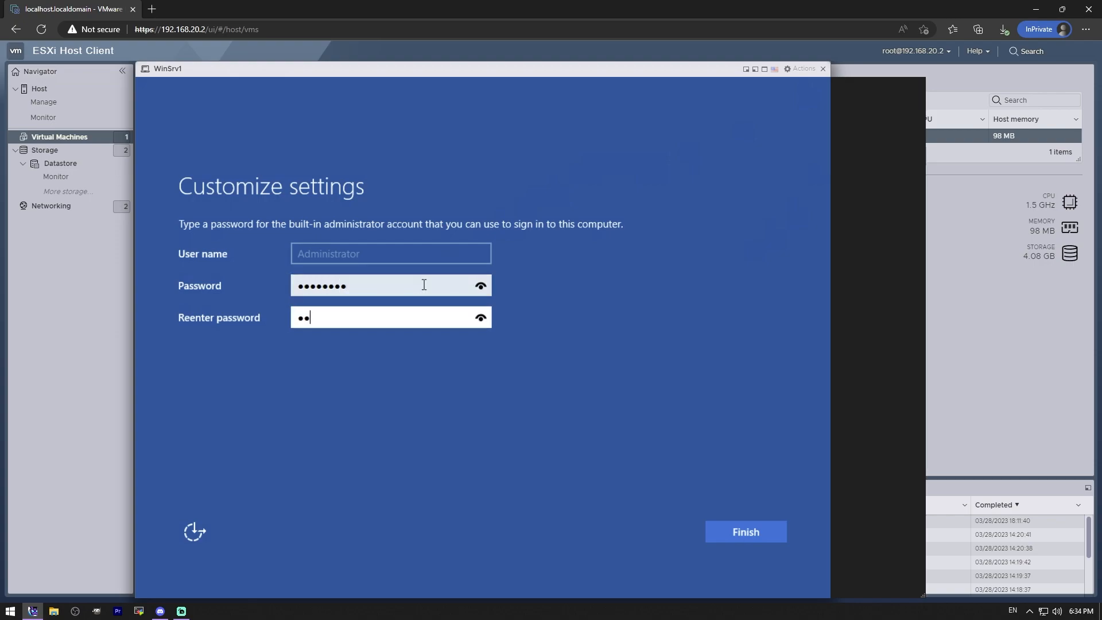
{"action": "left_click", "coordinate": [745, 533]}
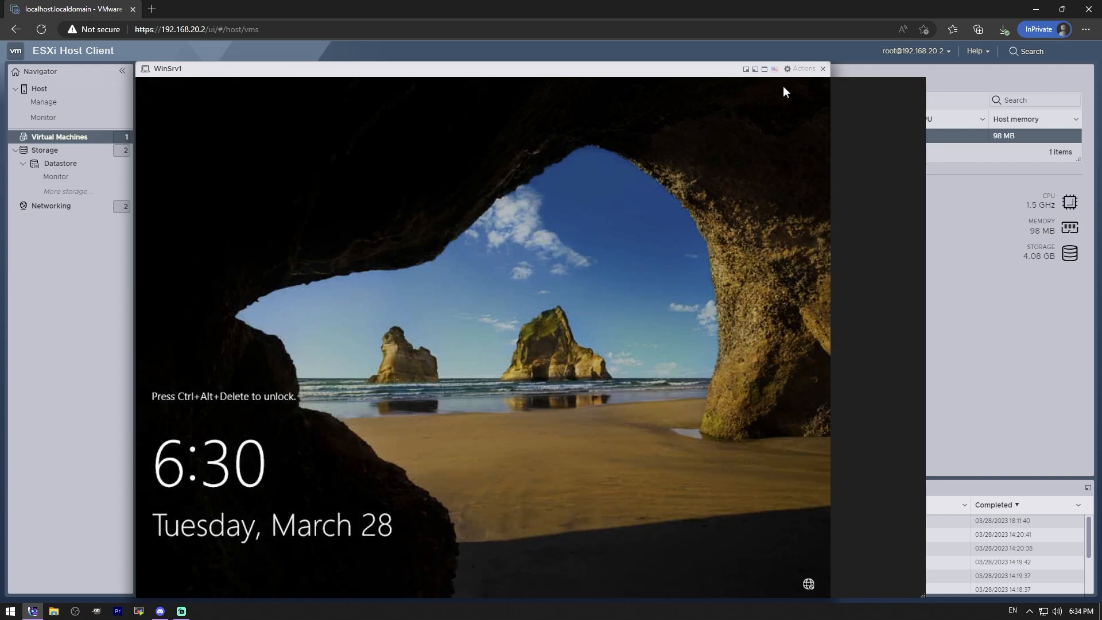
Step: Move the WinSrv1 console window down and send Ctrl-Alt-Delete to the guest OS to unlock the sign-in screen
{"action": "left_click", "coordinate": [800, 73]}
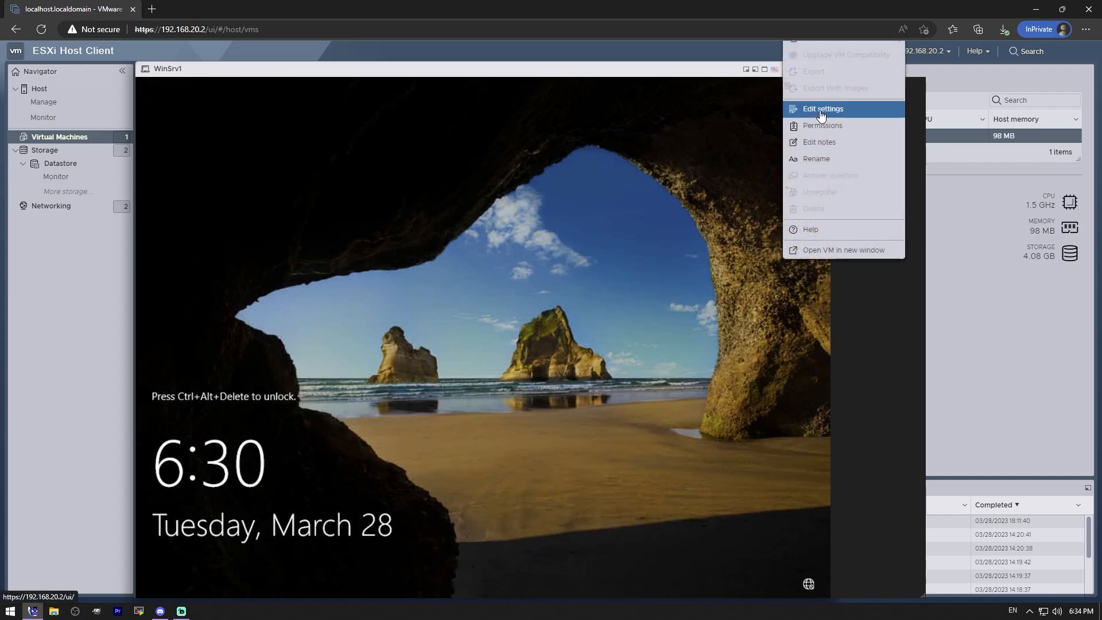
{"action": "left_click_drag", "start_coordinate": [711, 76], "coordinate": [714, 129]}
{"action": "left_click", "coordinate": [707, 324]}
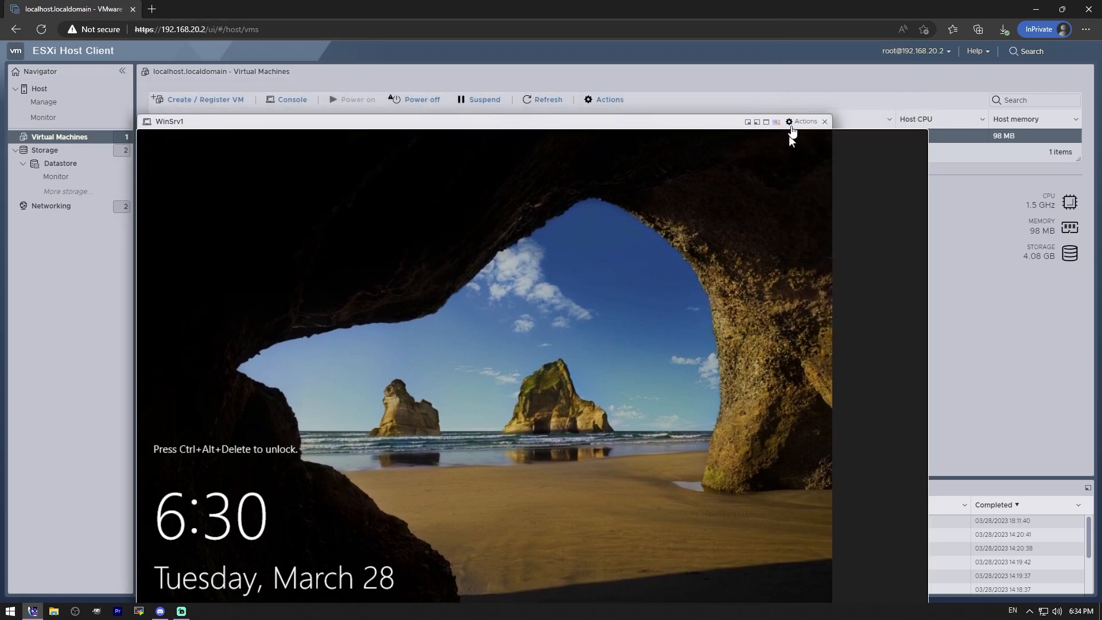
{"action": "left_click", "coordinate": [791, 127]}
{"action": "mouse_move", "coordinate": [832, 217]}
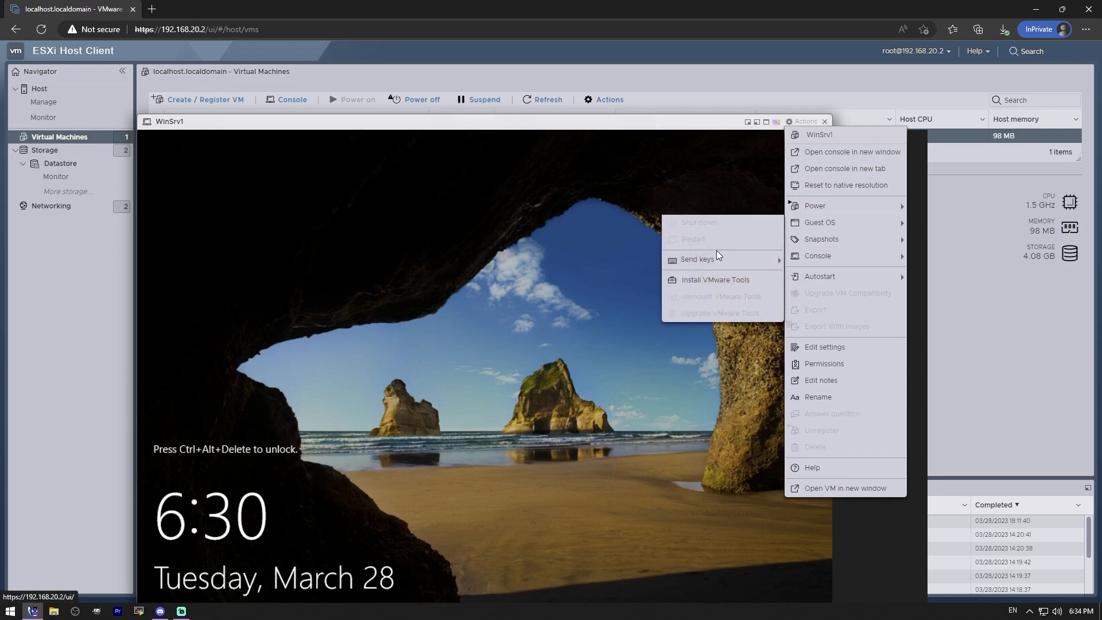
{"action": "mouse_move", "coordinate": [717, 259]}
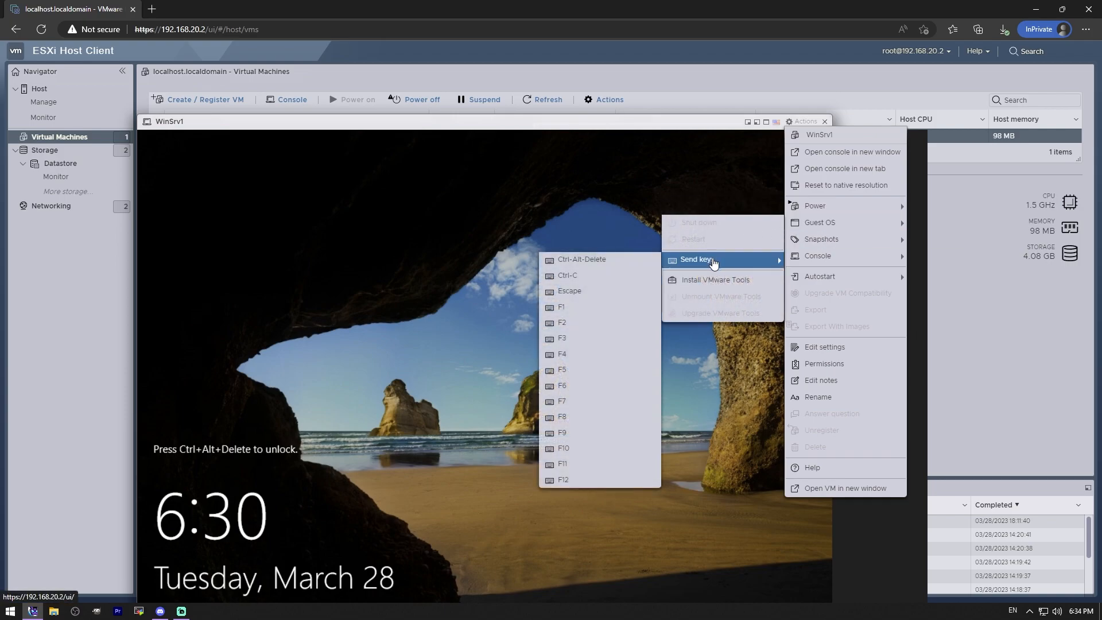
{"action": "left_click", "coordinate": [607, 261]}
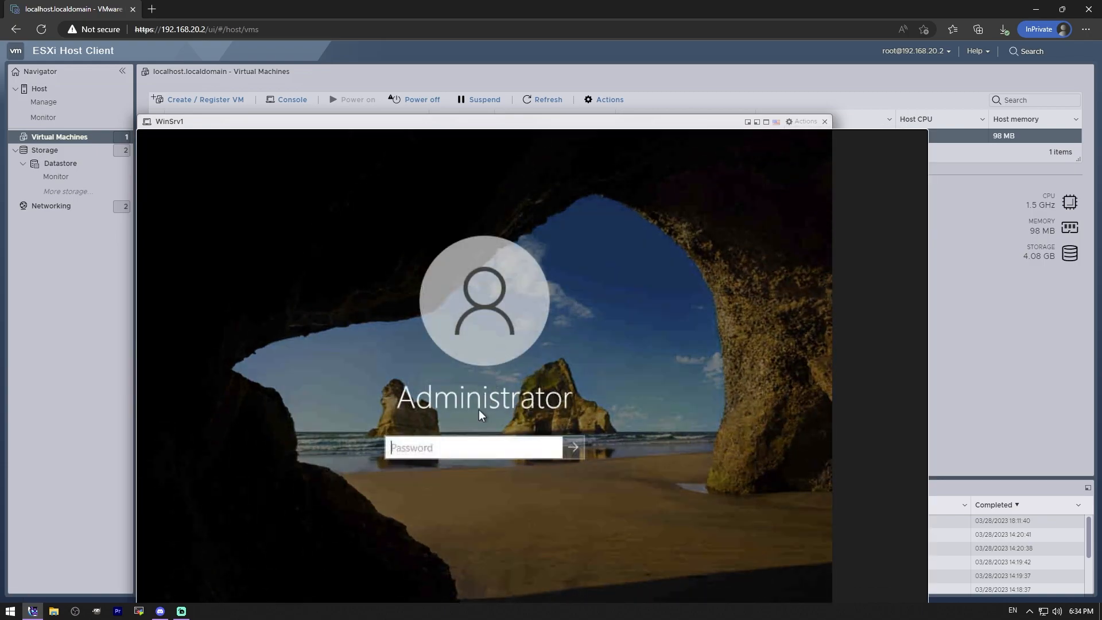
Step: Sign in to Windows Server with the Administrator account's password and move the console window back up
{"action": "type", "text": "Pa$$w0rd"}
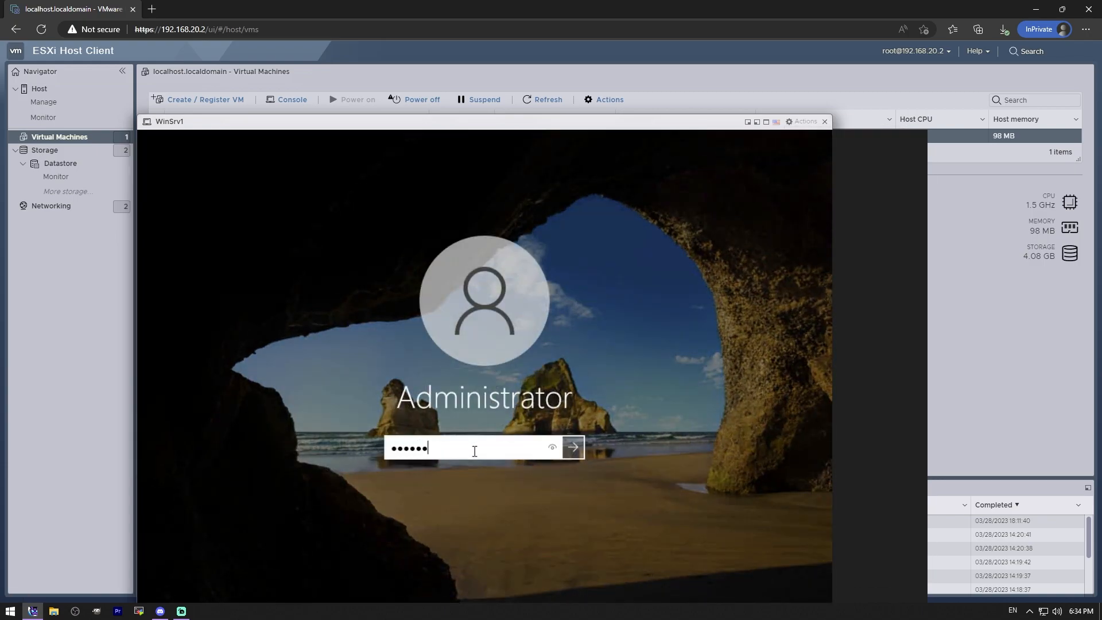
{"action": "key", "text": "Return"}
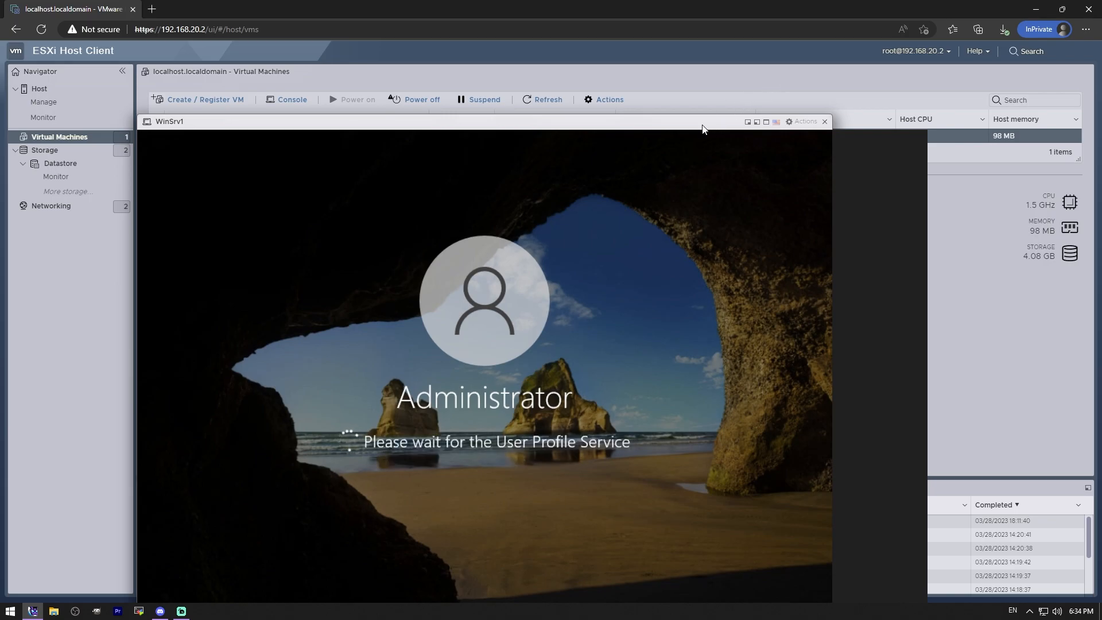
{"action": "left_click_drag", "start_coordinate": [708, 126], "coordinate": [733, 13]}
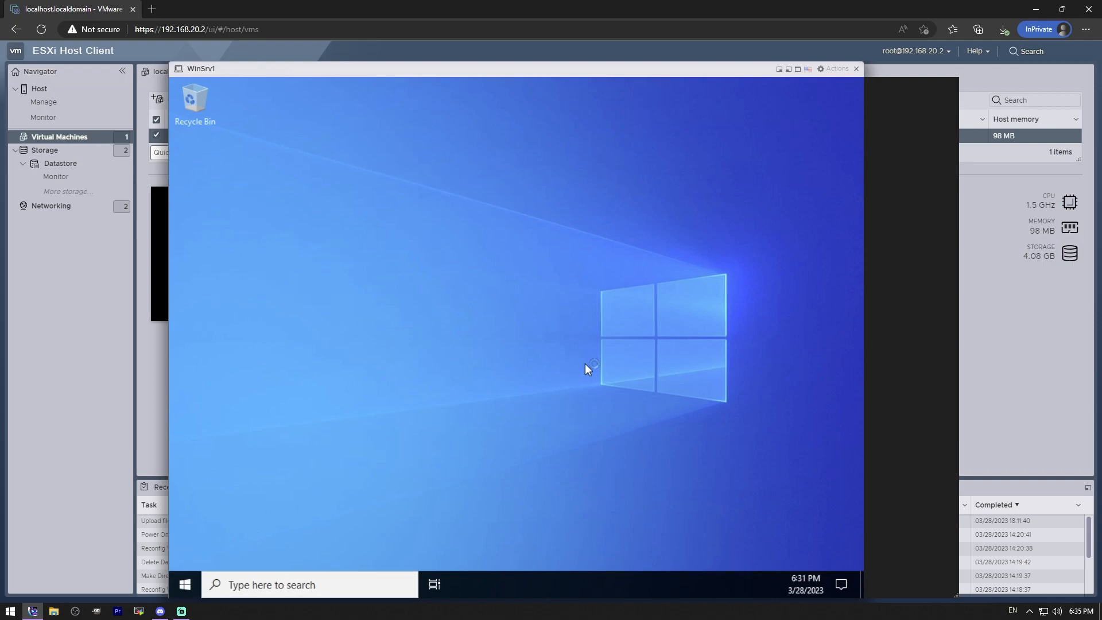
Step: Open File Explorer on the server, examine the drives under This PC, and close it
{"action": "left_click", "coordinate": [191, 580]}
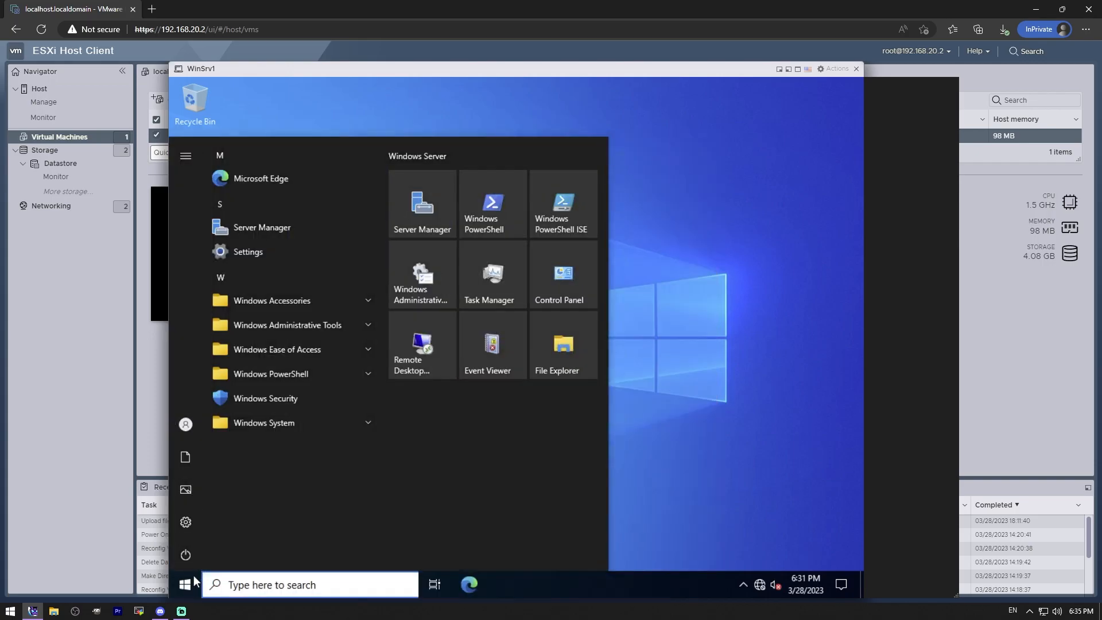
{"action": "left_click", "coordinate": [503, 586]}
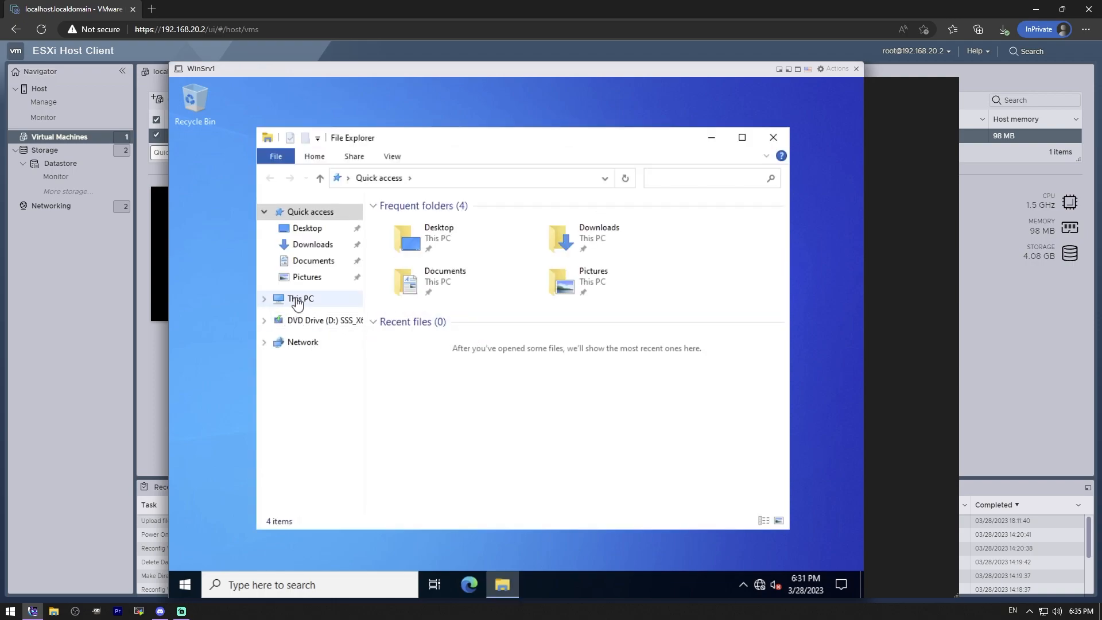
{"action": "left_click", "coordinate": [300, 299]}
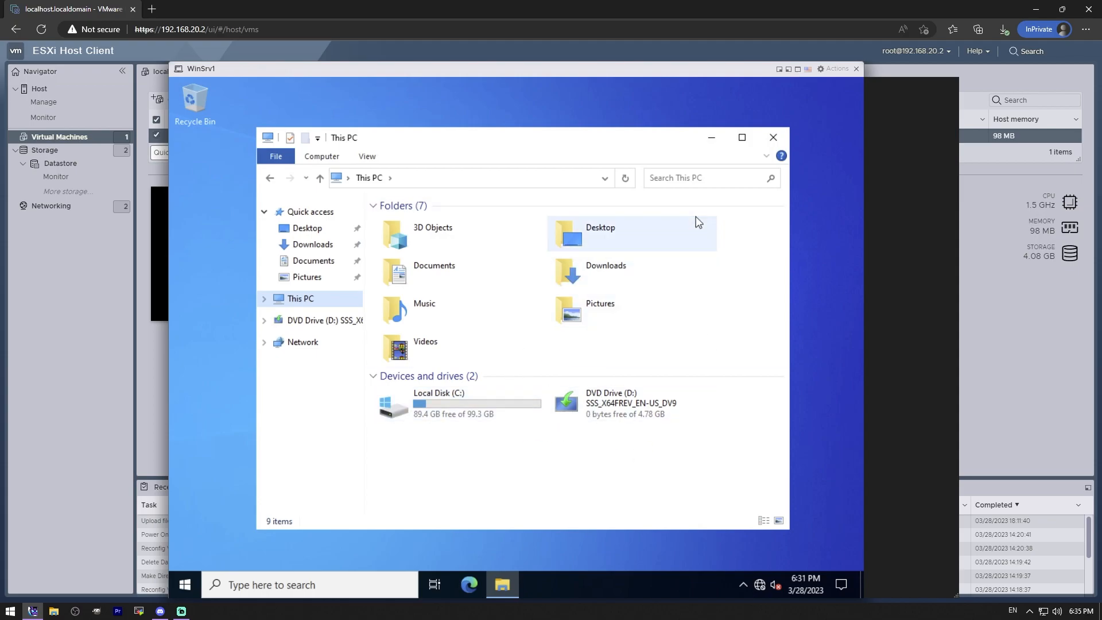
{"action": "left_click", "coordinate": [782, 140]}
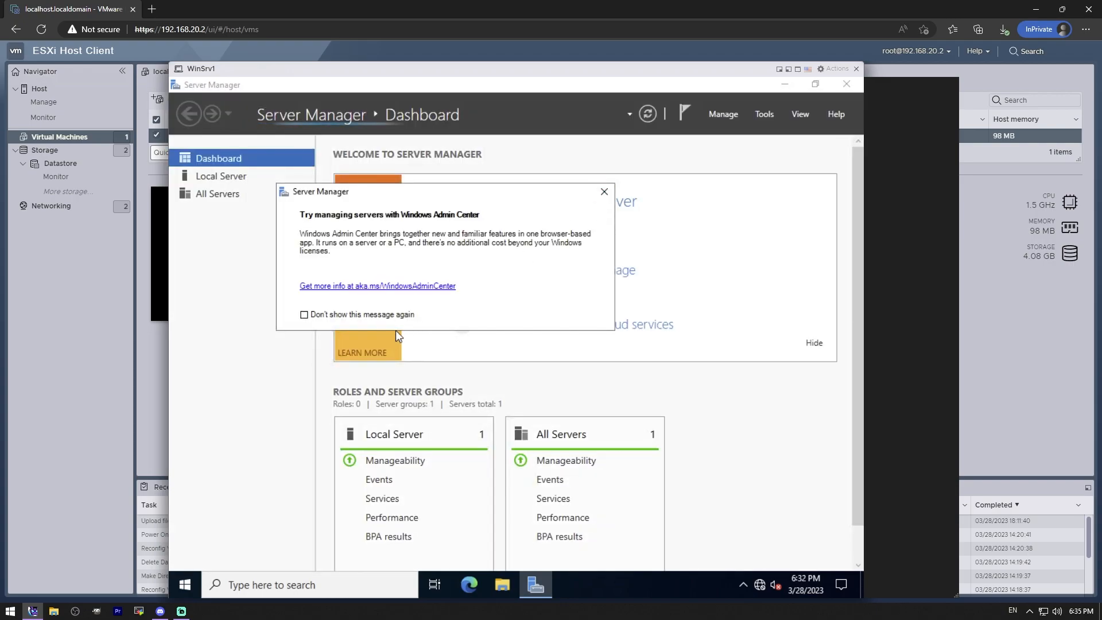
Step: Dismiss the Windows Admin Center notice in Server Manager and look over the dashboard
{"action": "left_click", "coordinate": [604, 191]}
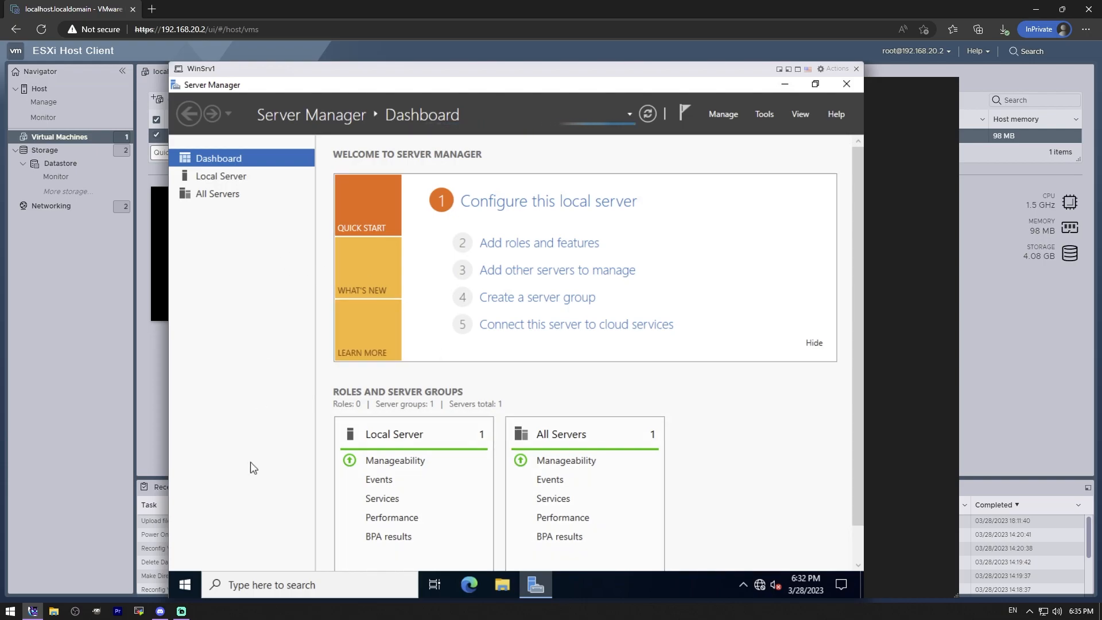
{"action": "scroll", "coordinate": [677, 414], "scroll_direction": "down", "scroll_amount": 1}
{"action": "scroll", "coordinate": [679, 415], "scroll_direction": "up", "scroll_amount": 1}
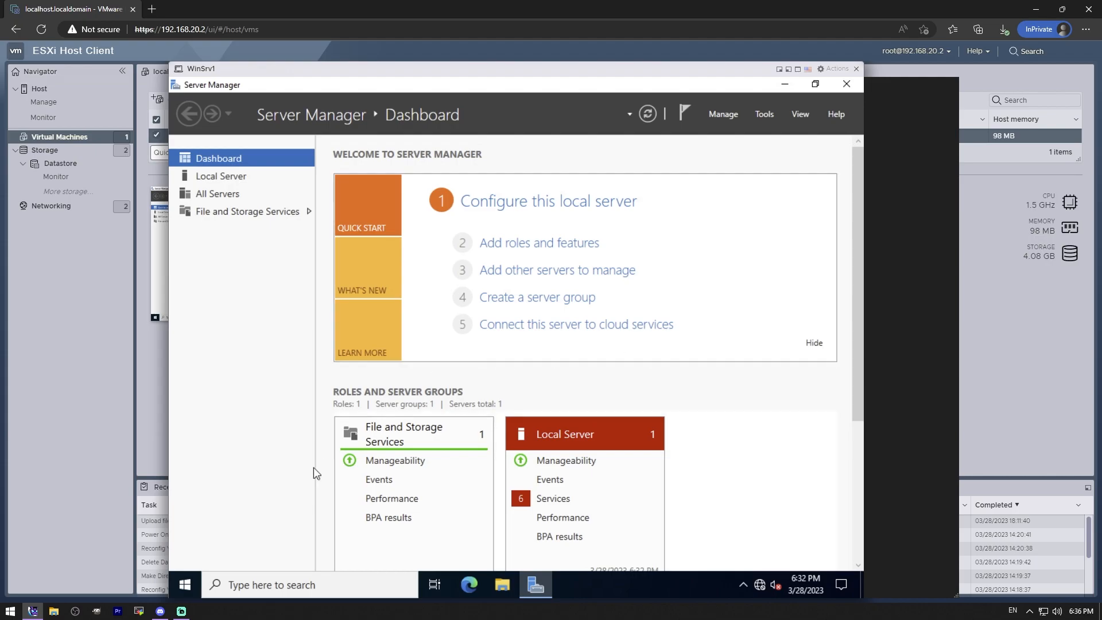
Step: Rename the server as WINSRV1 in its System settings, postpone the restart, and close the settings
{"action": "right_click", "coordinate": [184, 587]}
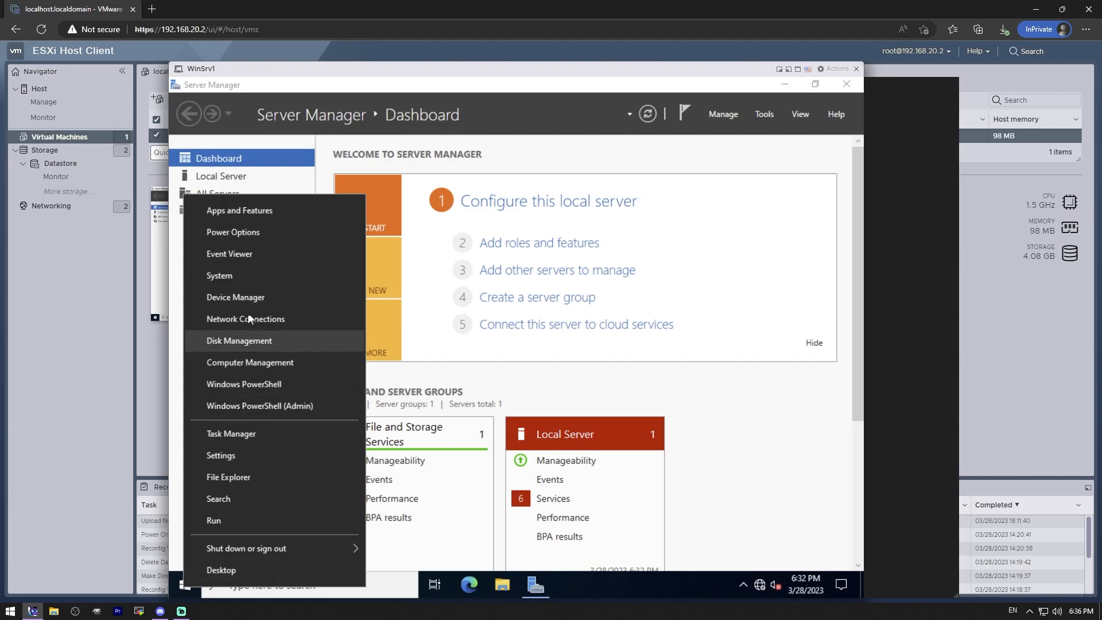
{"action": "left_click", "coordinate": [239, 276]}
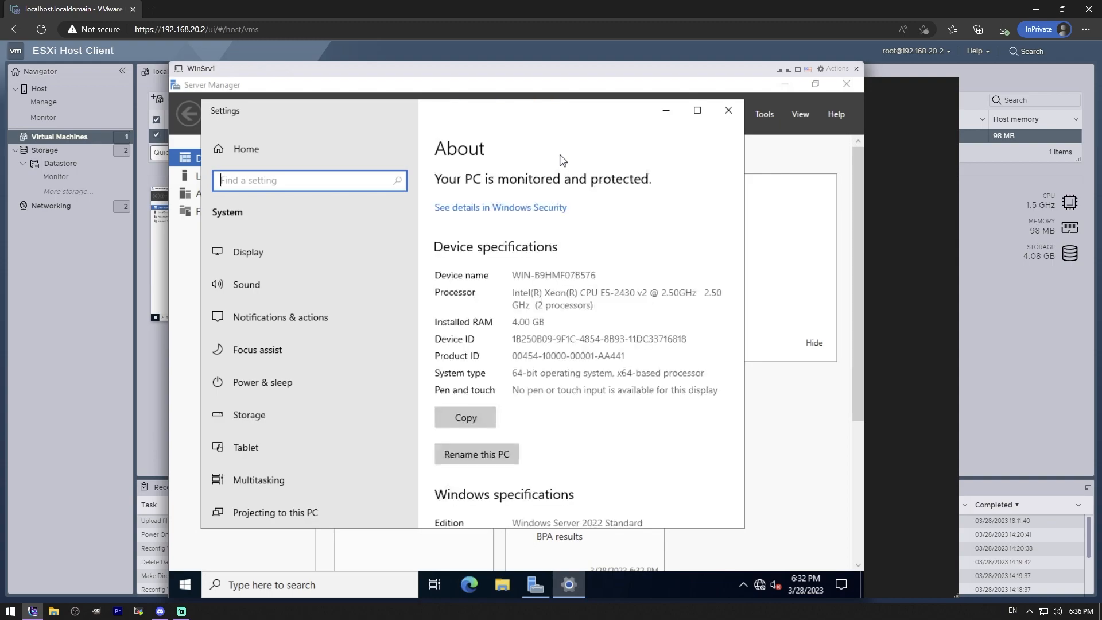
{"action": "left_click", "coordinate": [489, 454]}
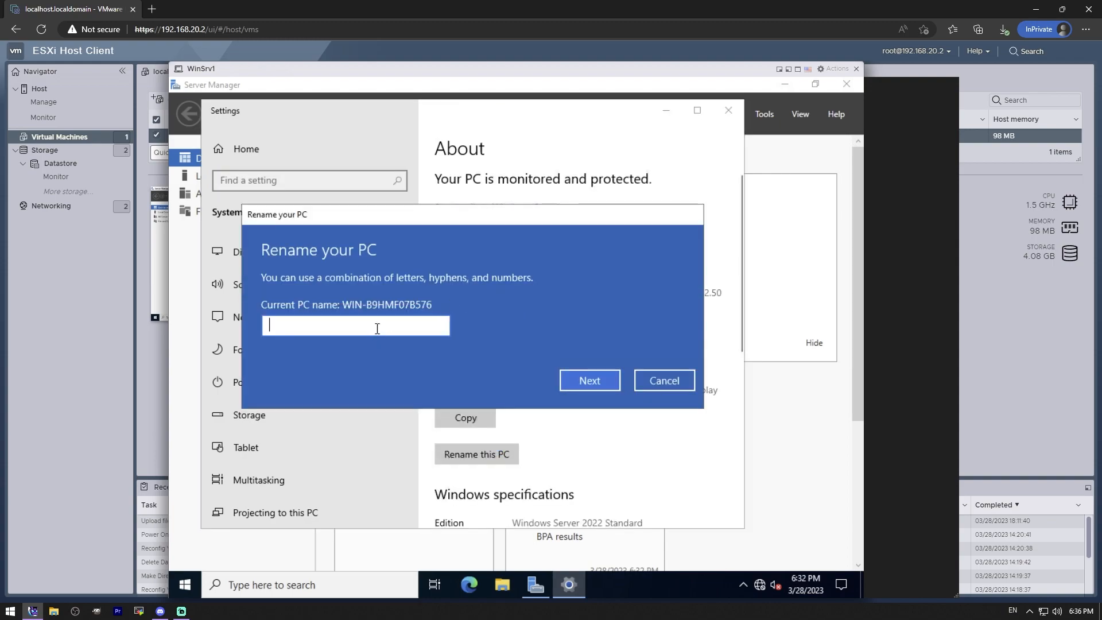
{"action": "type", "text": "WINSRV1"}
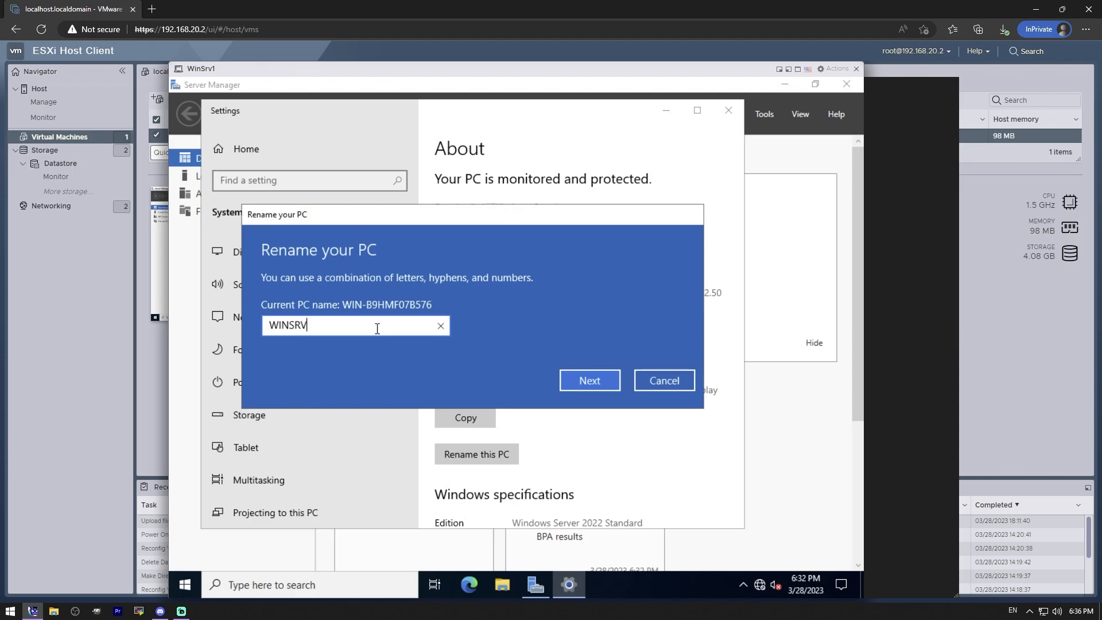
{"action": "left_click", "coordinate": [574, 385]}
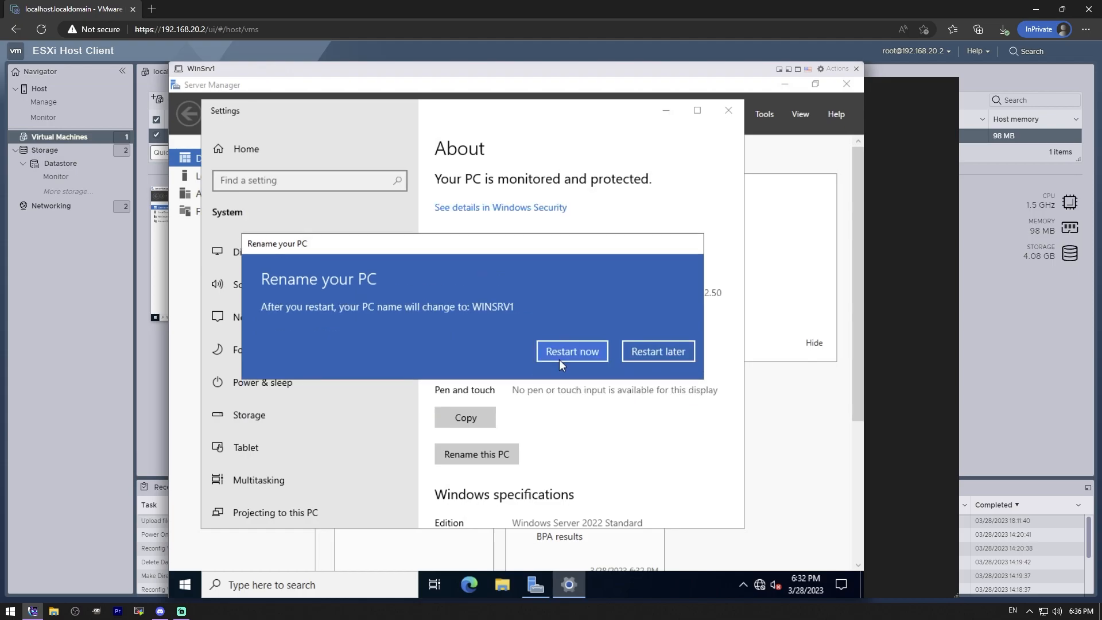
{"action": "left_click", "coordinate": [638, 350]}
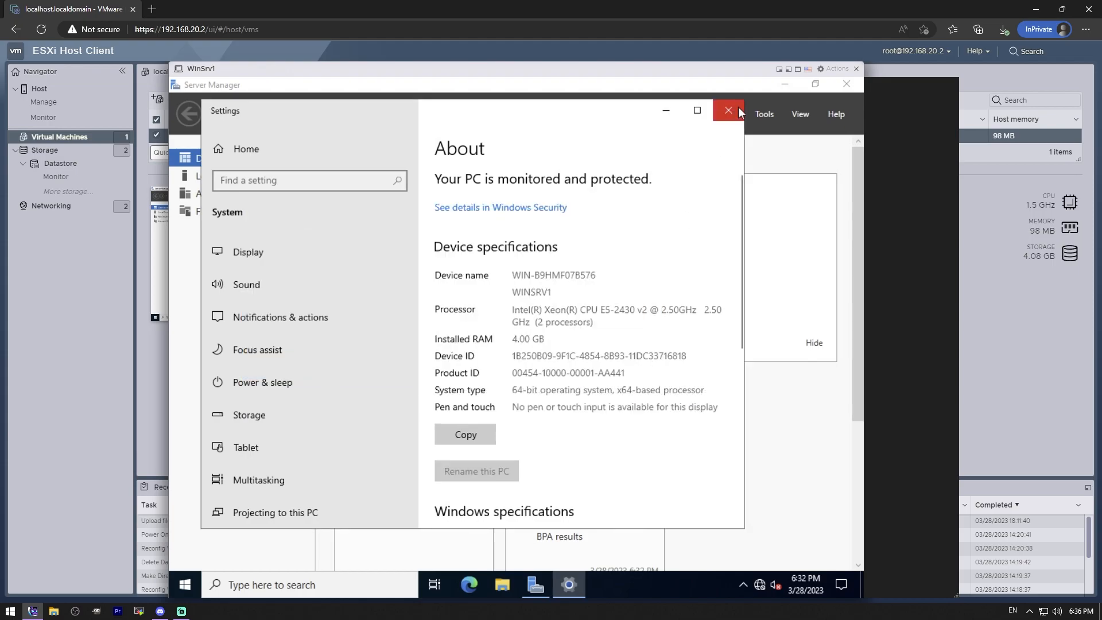
{"action": "left_click", "coordinate": [736, 110]}
{"action": "scroll", "coordinate": [740, 387], "scroll_direction": "down", "scroll_amount": 3}
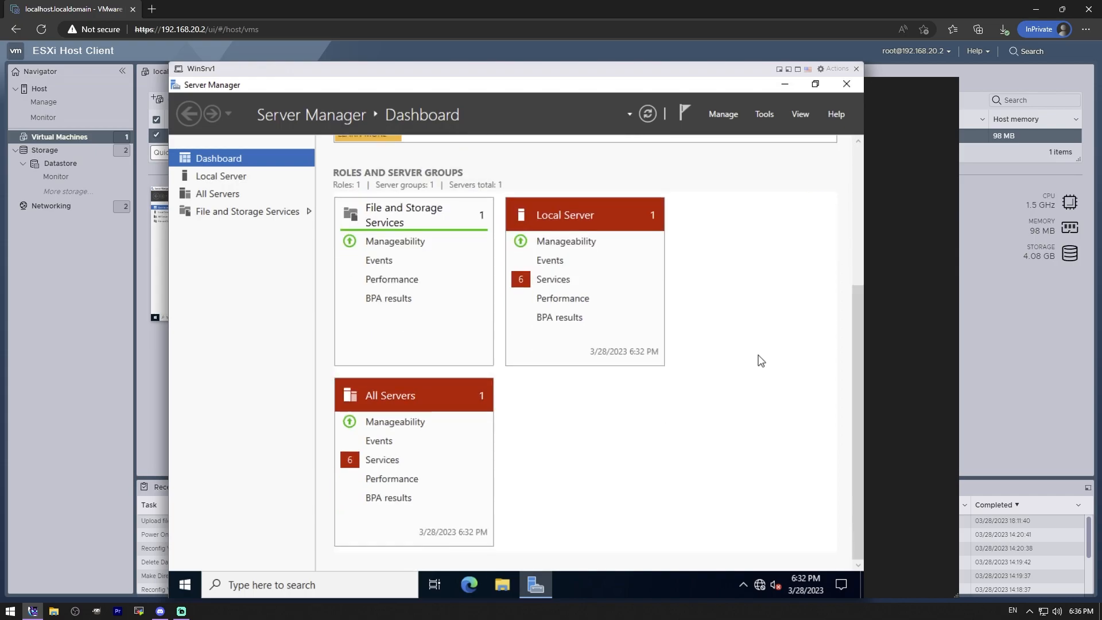
{"action": "scroll", "coordinate": [761, 361], "scroll_direction": "up", "scroll_amount": 3}
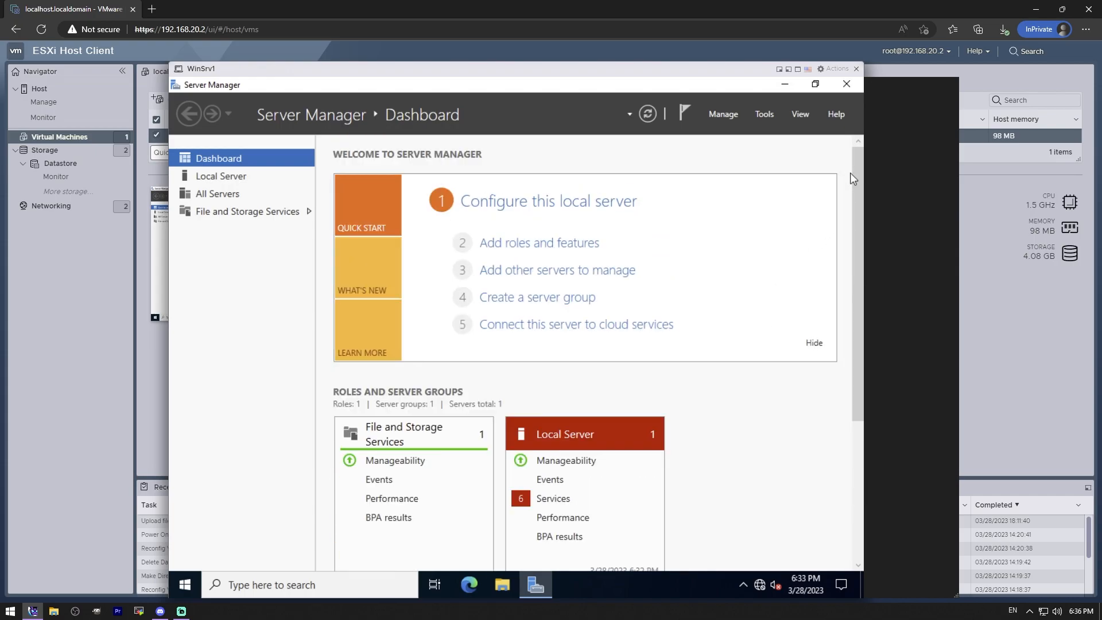
{"action": "scroll", "coordinate": [844, 344], "scroll_direction": "down", "scroll_amount": 3}
{"action": "scroll", "coordinate": [815, 269], "scroll_direction": "up", "scroll_amount": 5}
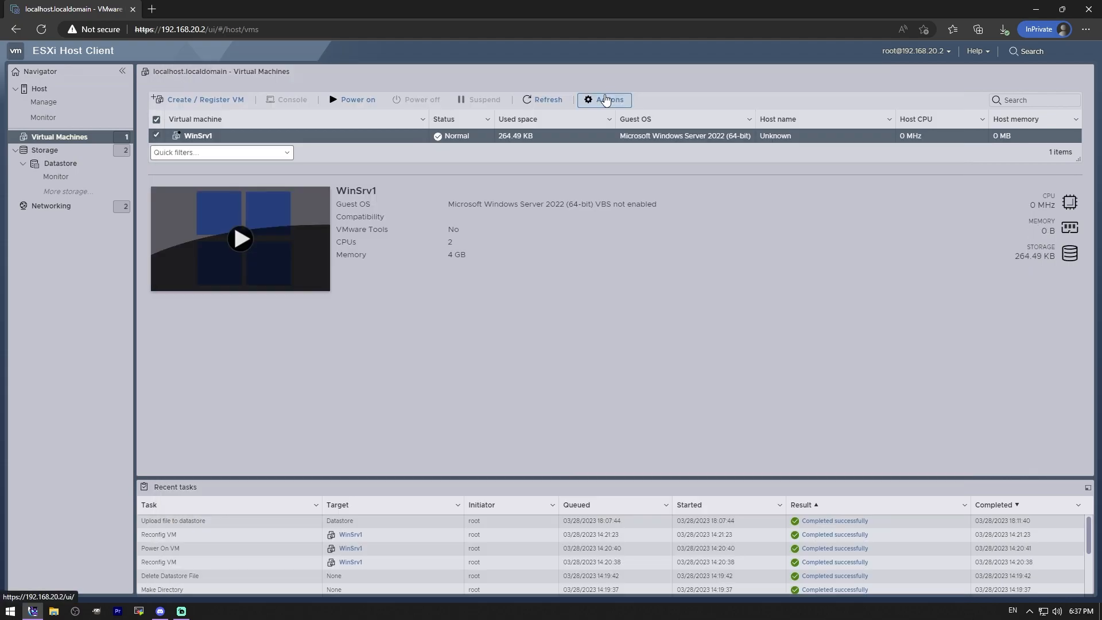
{"action": "left_click", "coordinate": [605, 100]}
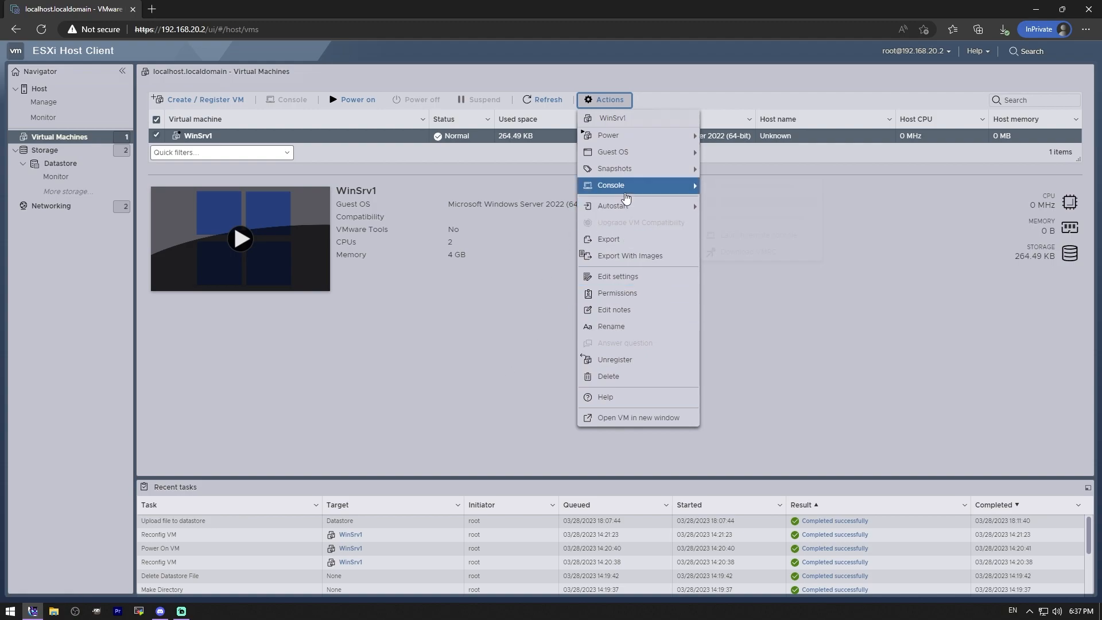
{"action": "mouse_move", "coordinate": [627, 192]}
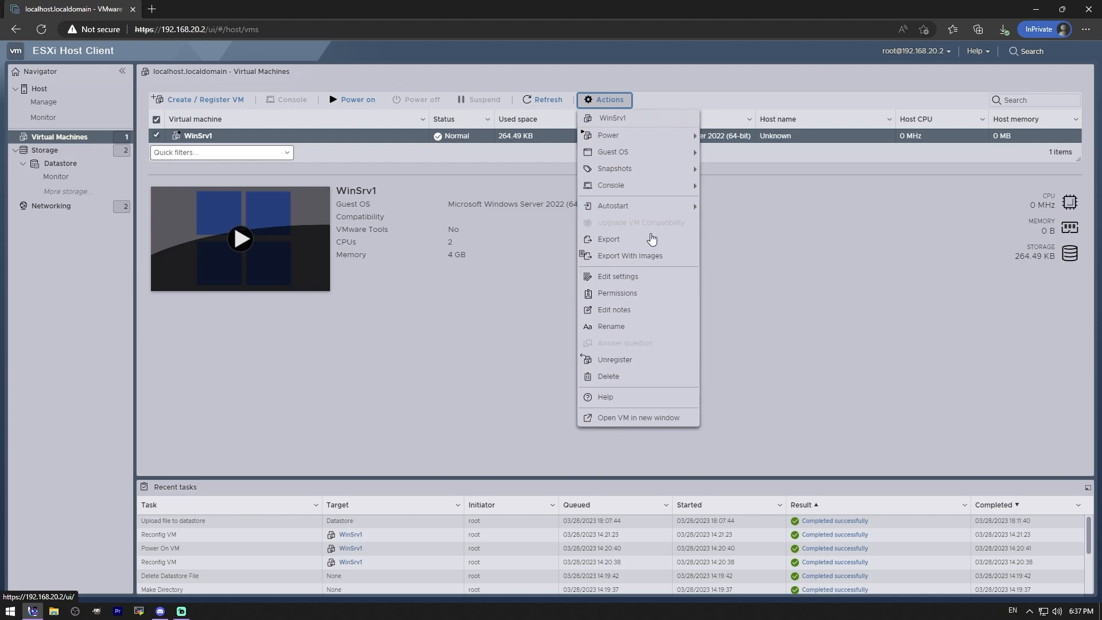
{"action": "left_click", "coordinate": [502, 389]}
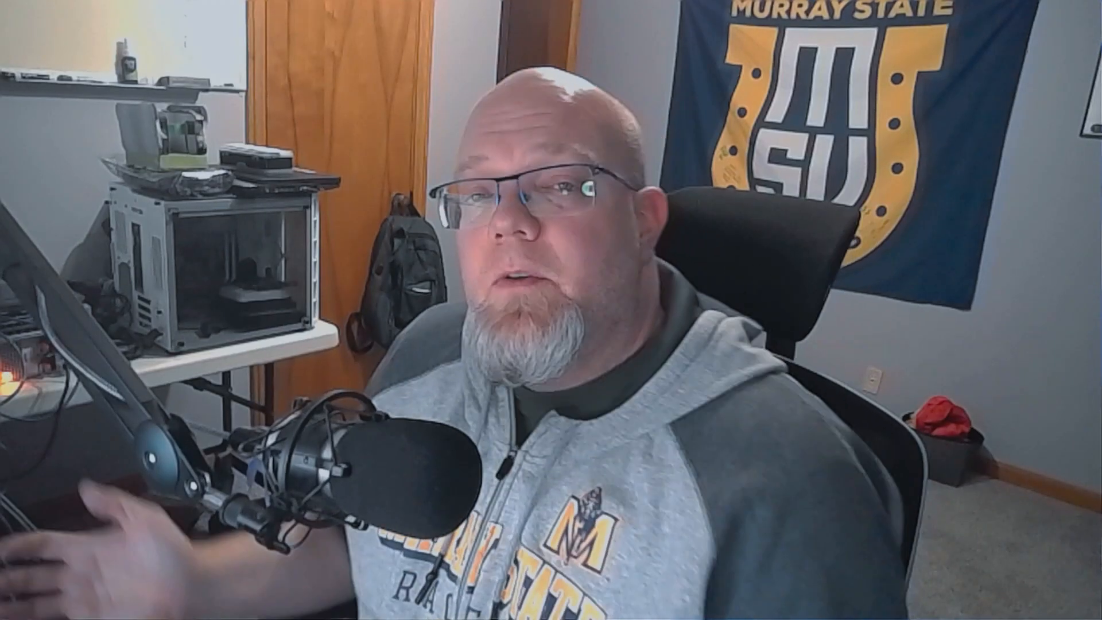